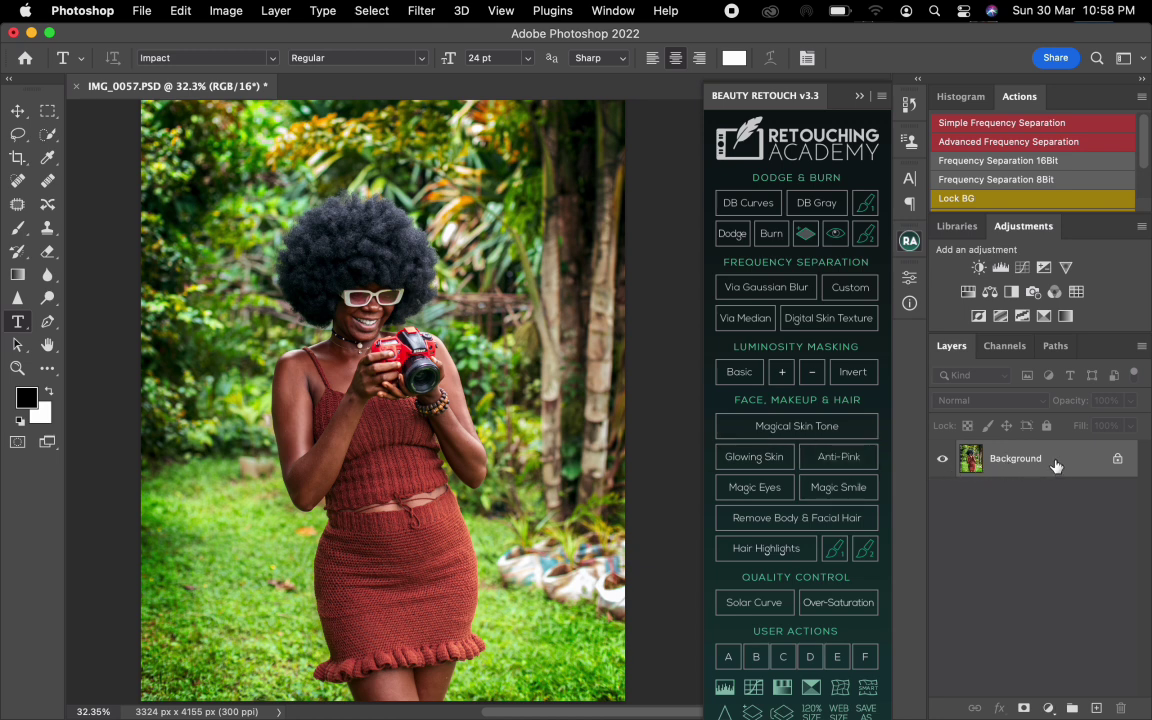
# Duplicate the Background layer and run the Frequency Separation 16Bit action with a Gaussian Blur radius of 4 pixels.
pyautogui.moveTo(1055, 465); pyautogui.dragTo(1093, 692)
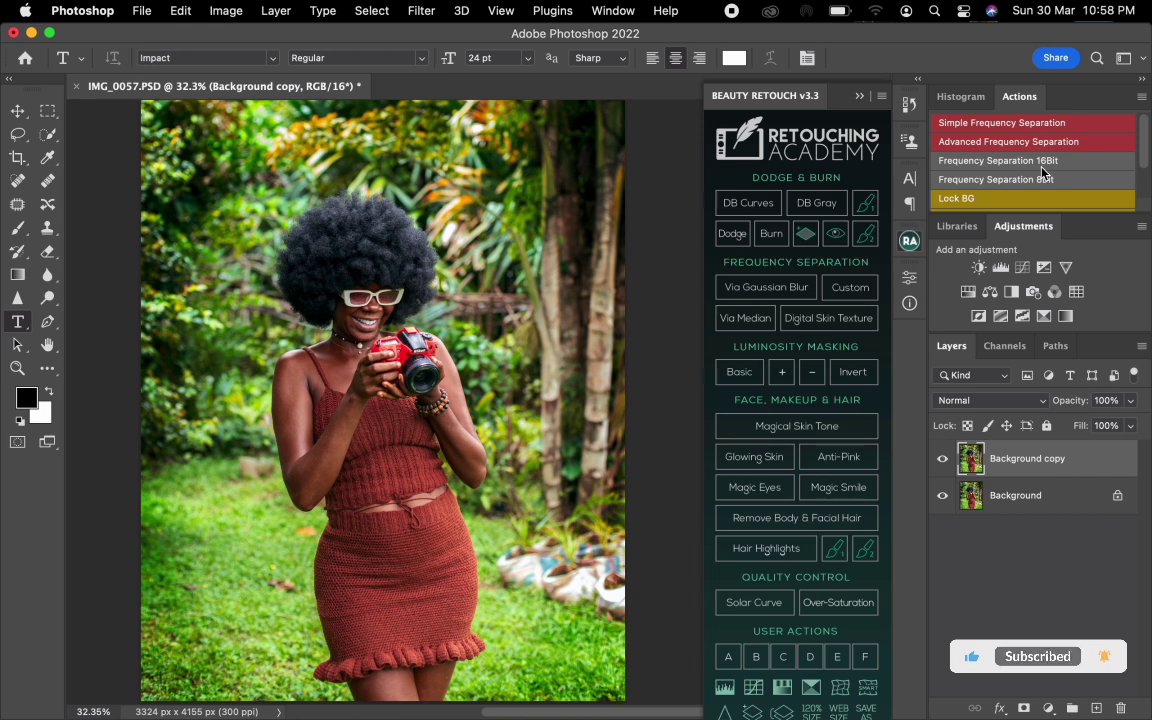
pyautogui.scroll(-2, 1043, 173)
pyautogui.scroll(2, 1043, 173)
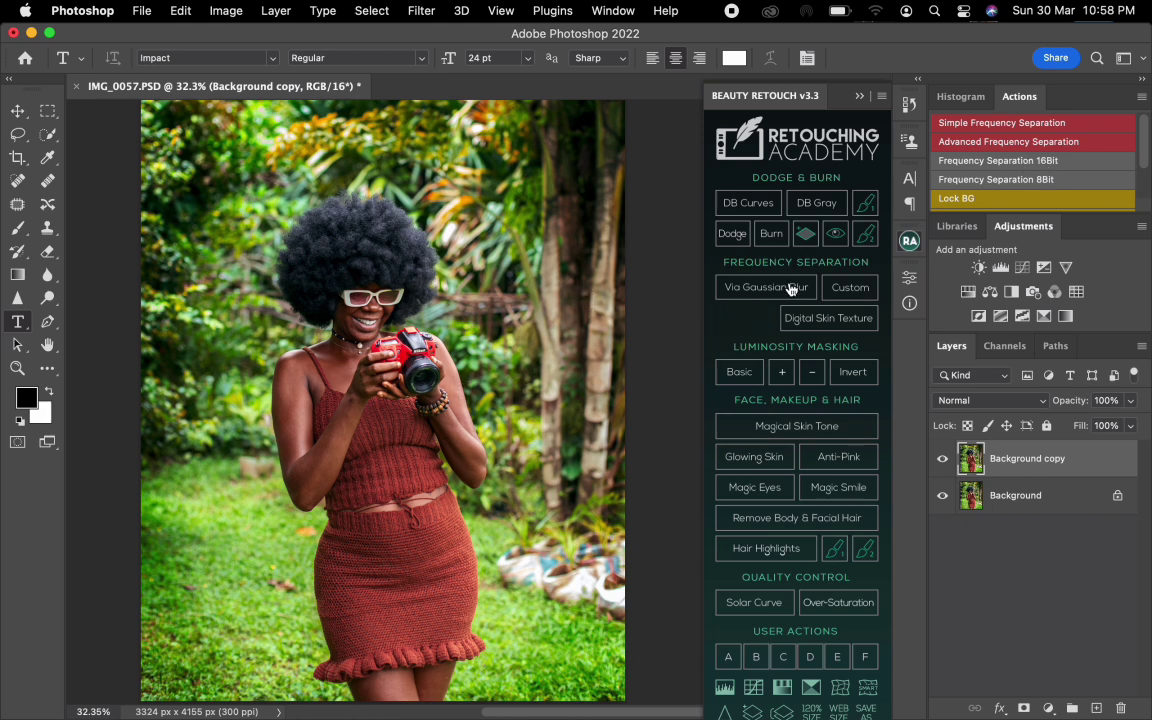
pyautogui.click(995, 165)
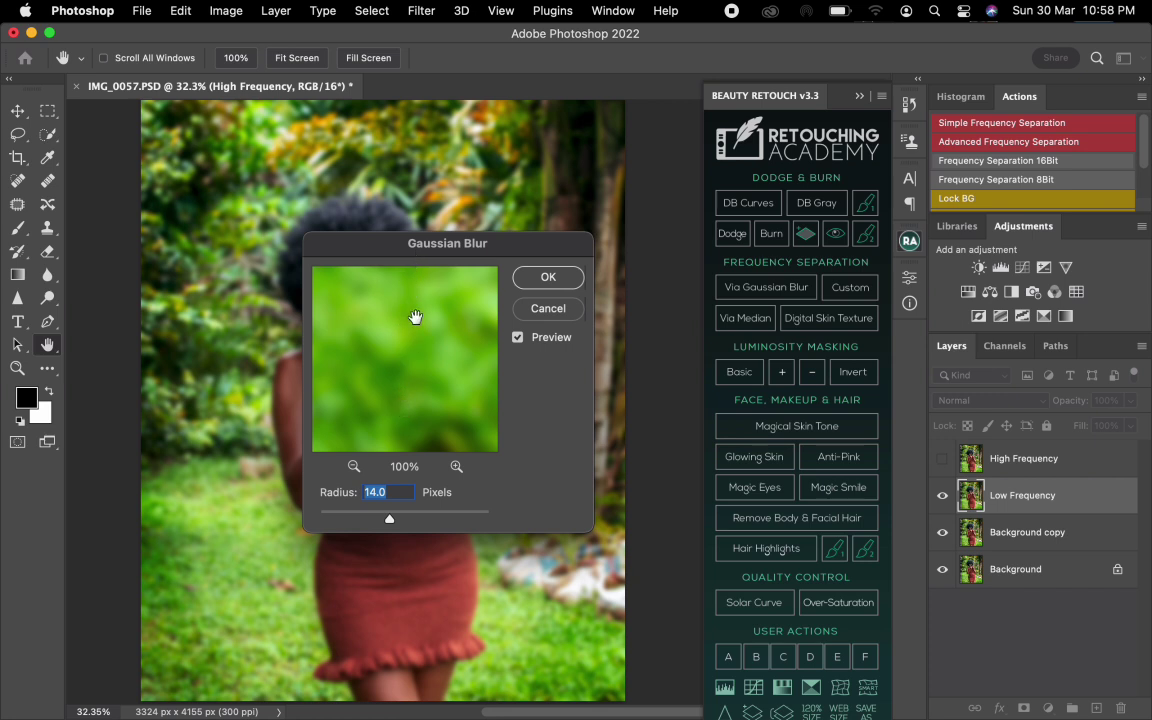
pyautogui.write('4')
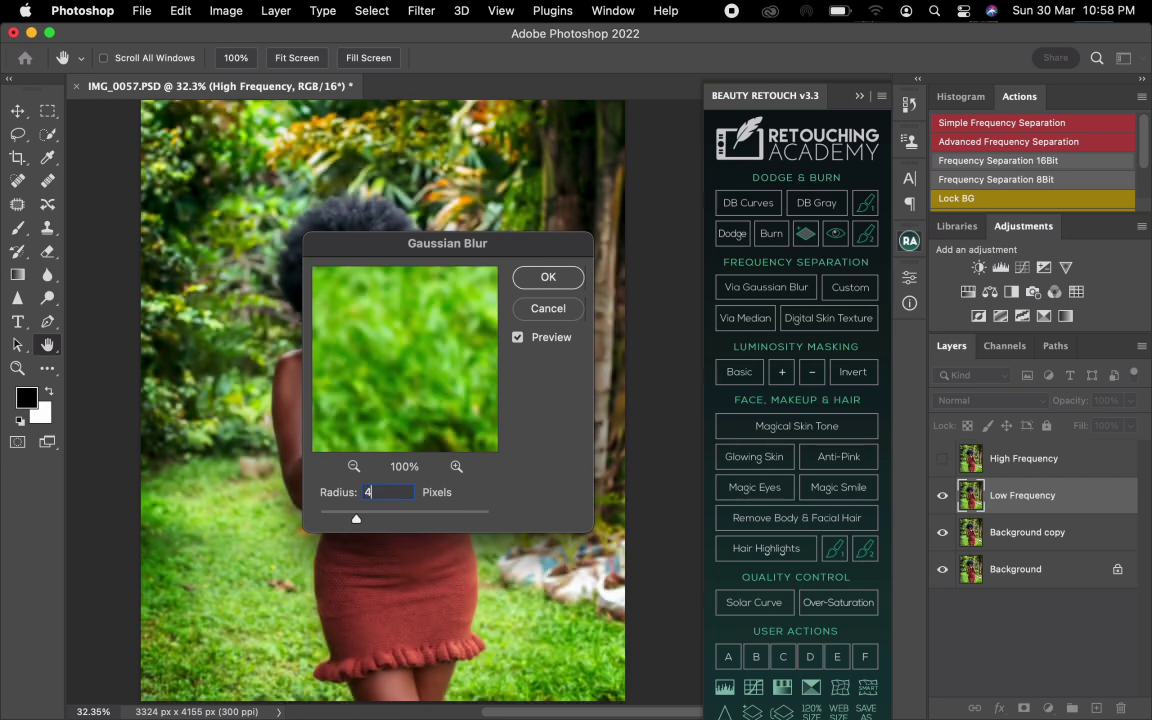
pyautogui.click(546, 277)
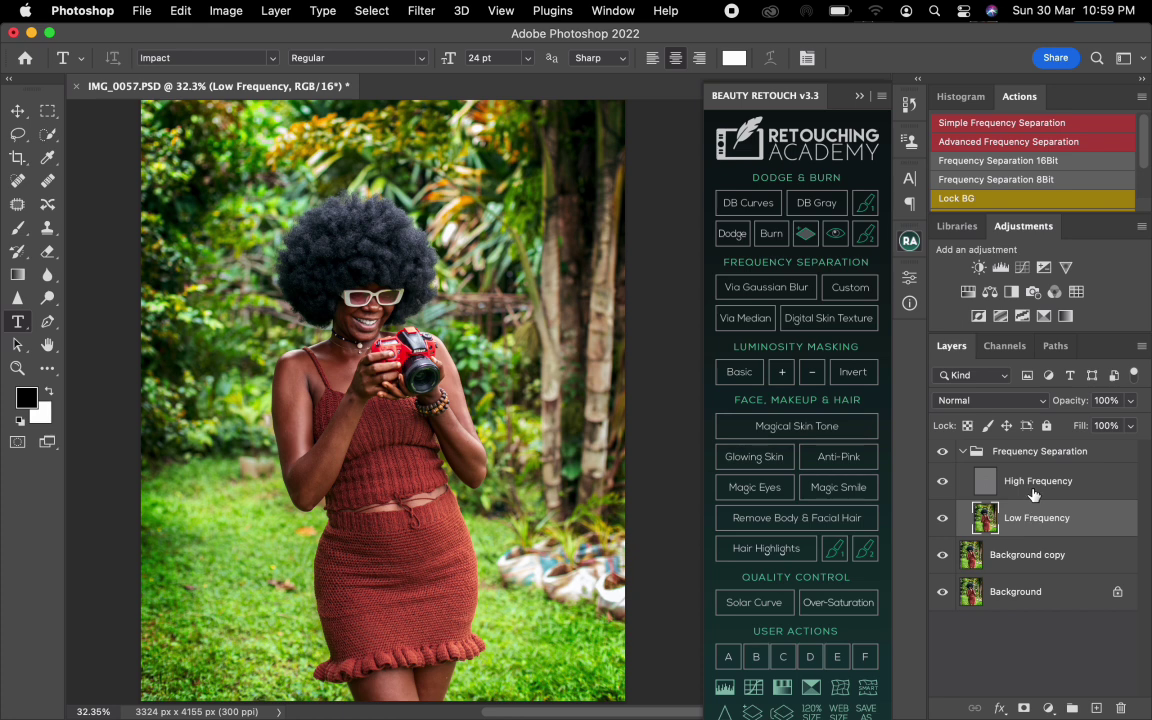
# Select the Low Frequency layer and set up the Mixer Brush with the Clean Brush option for retouching the face.
pyautogui.click(996, 482)
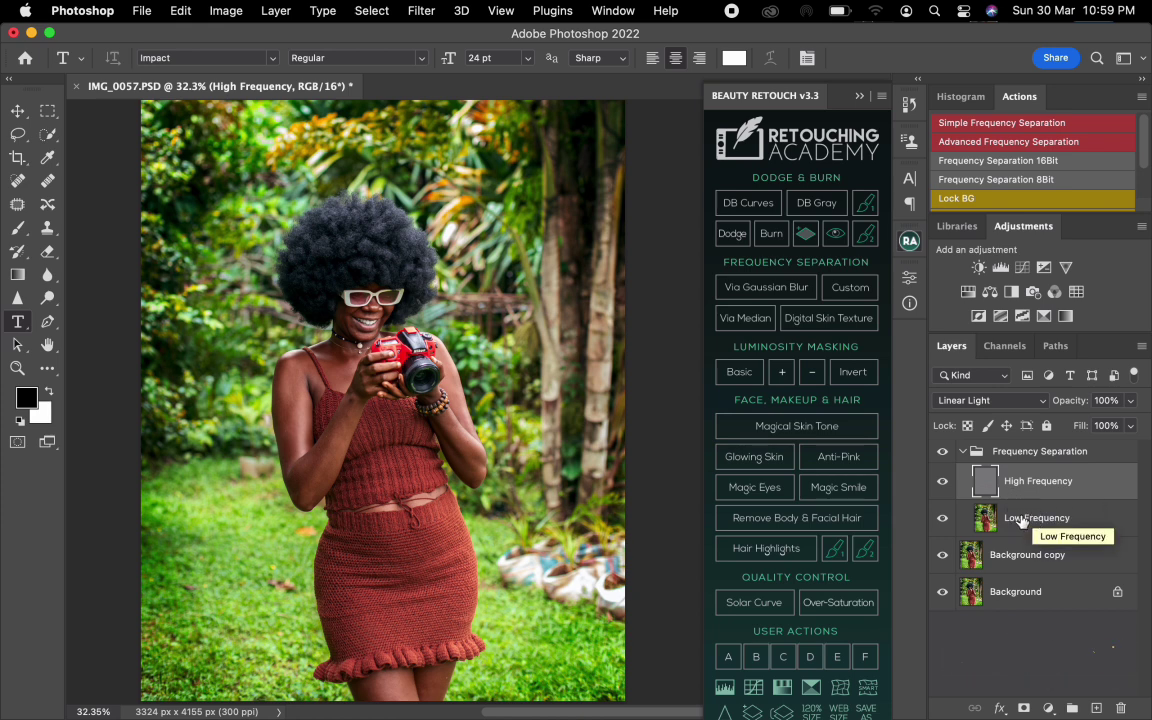
pyautogui.click(1022, 520)
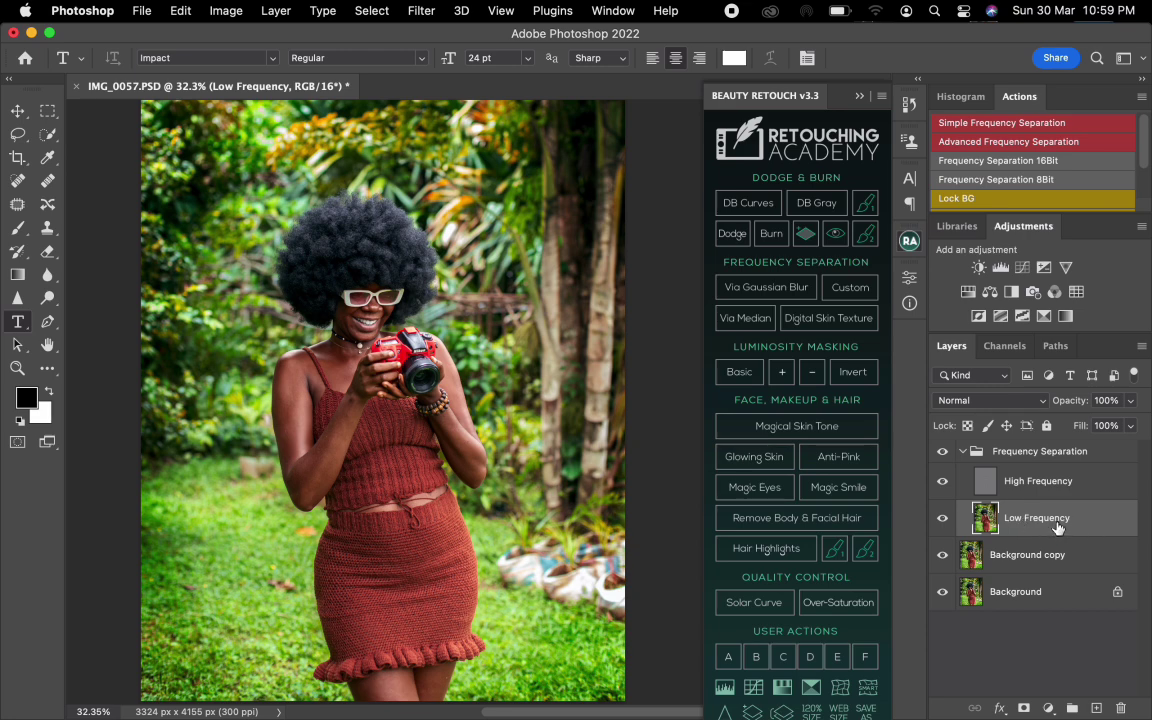
pyautogui.scroll(3, 369, 301)
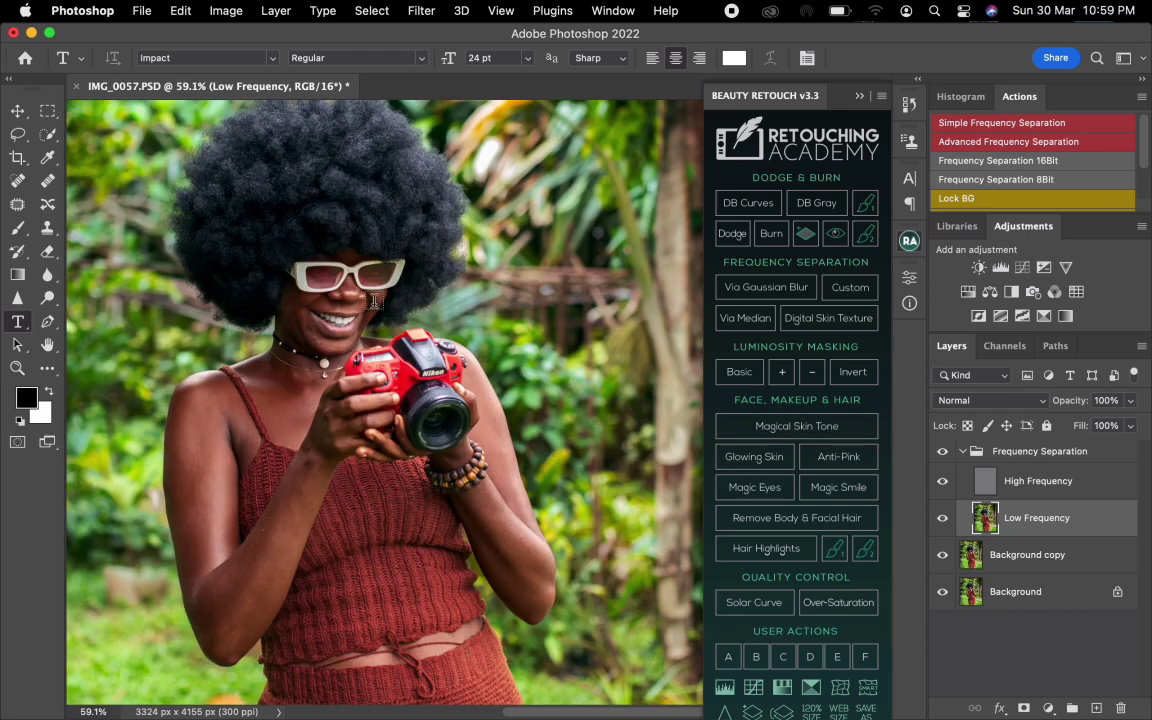
pyautogui.scroll(3, 349, 258)
pyautogui.scroll(3, 348, 258)
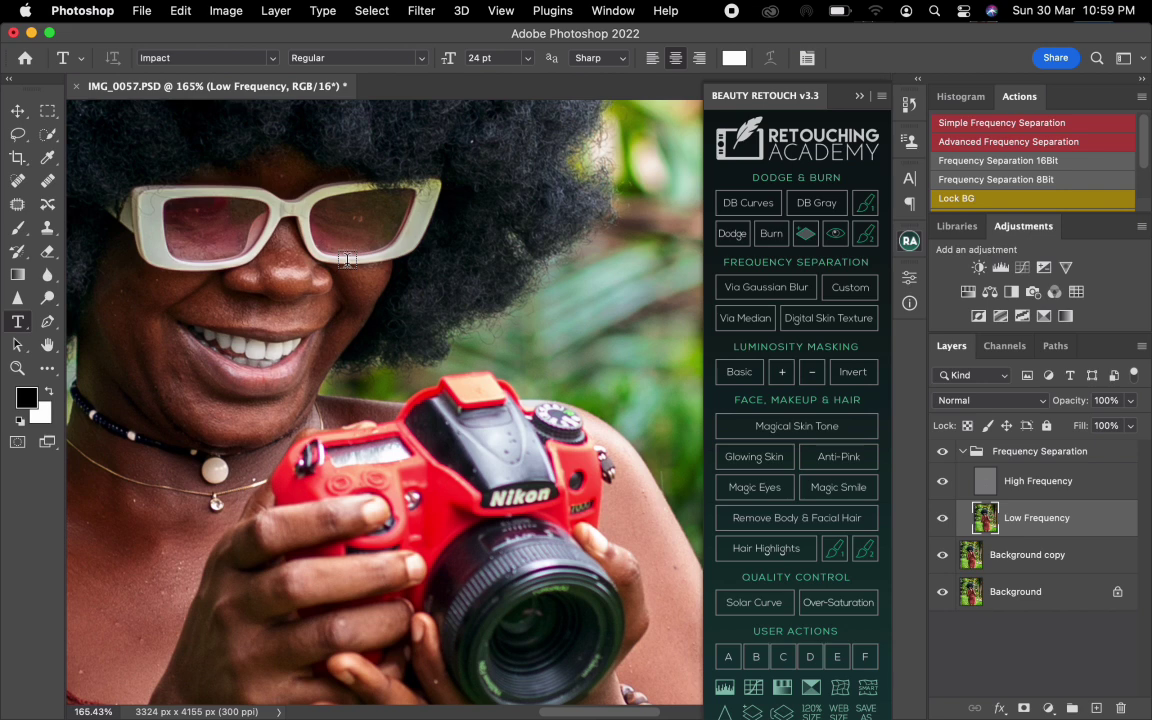
pyautogui.scroll(-4, 347, 259)
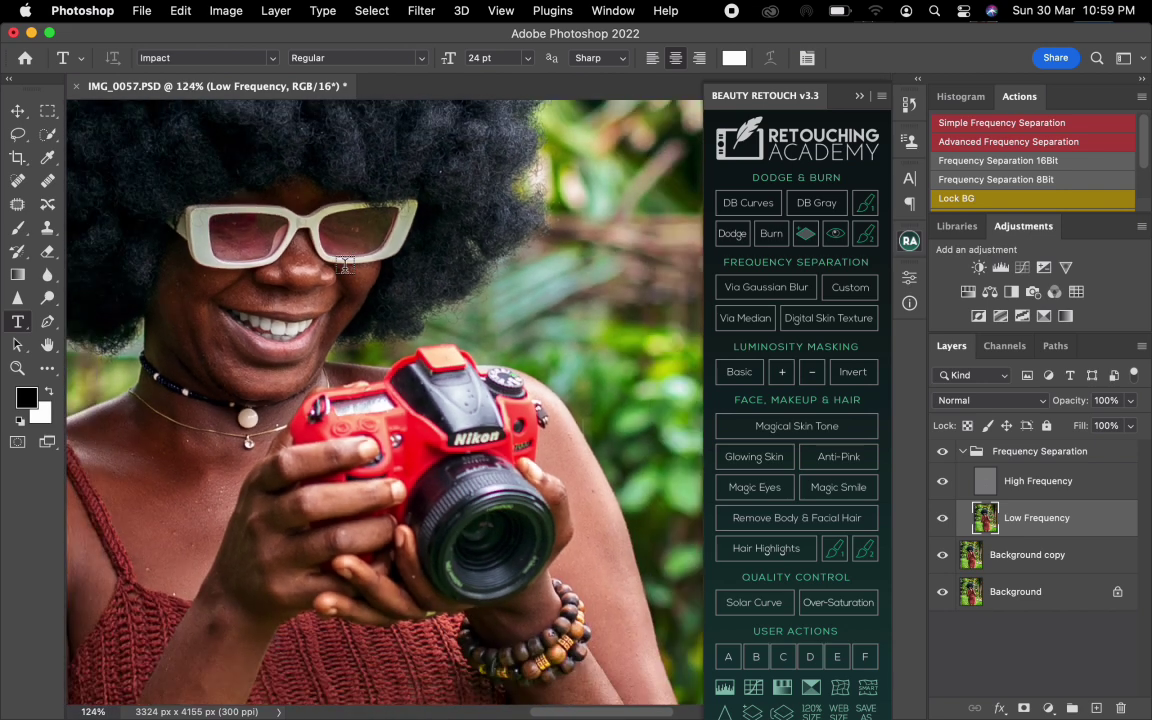
pyautogui.moveTo(432, 280); pyautogui.dragTo(565, 295)
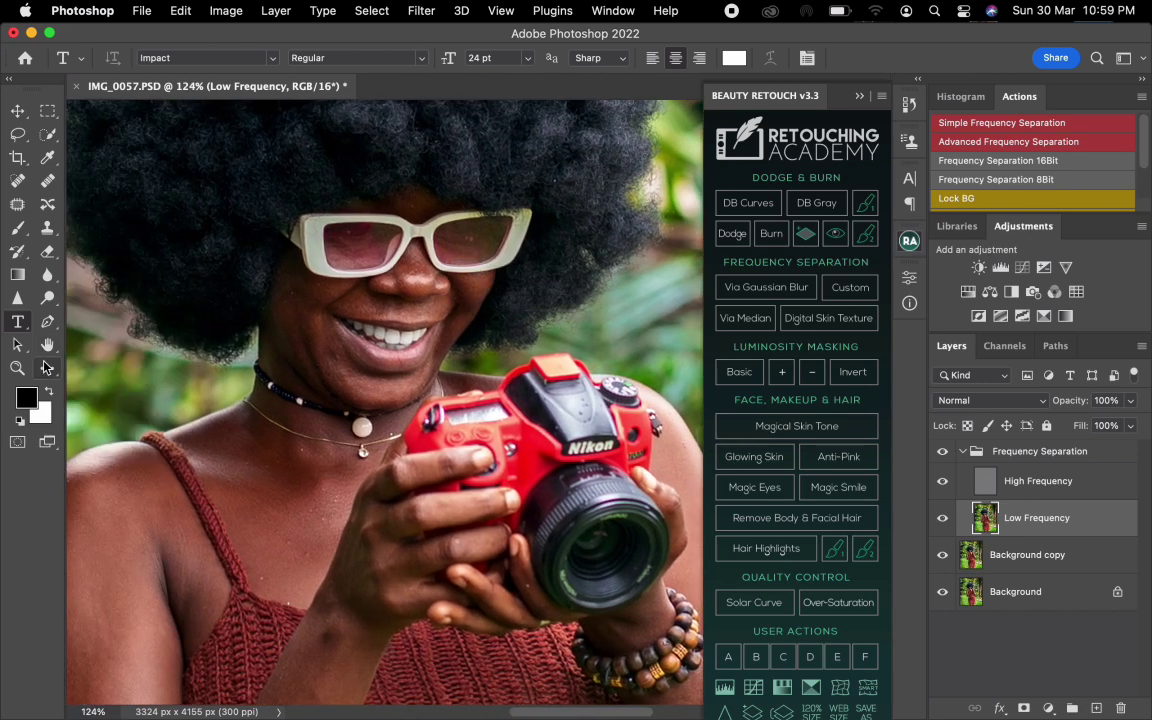
pyautogui.click(46, 370)
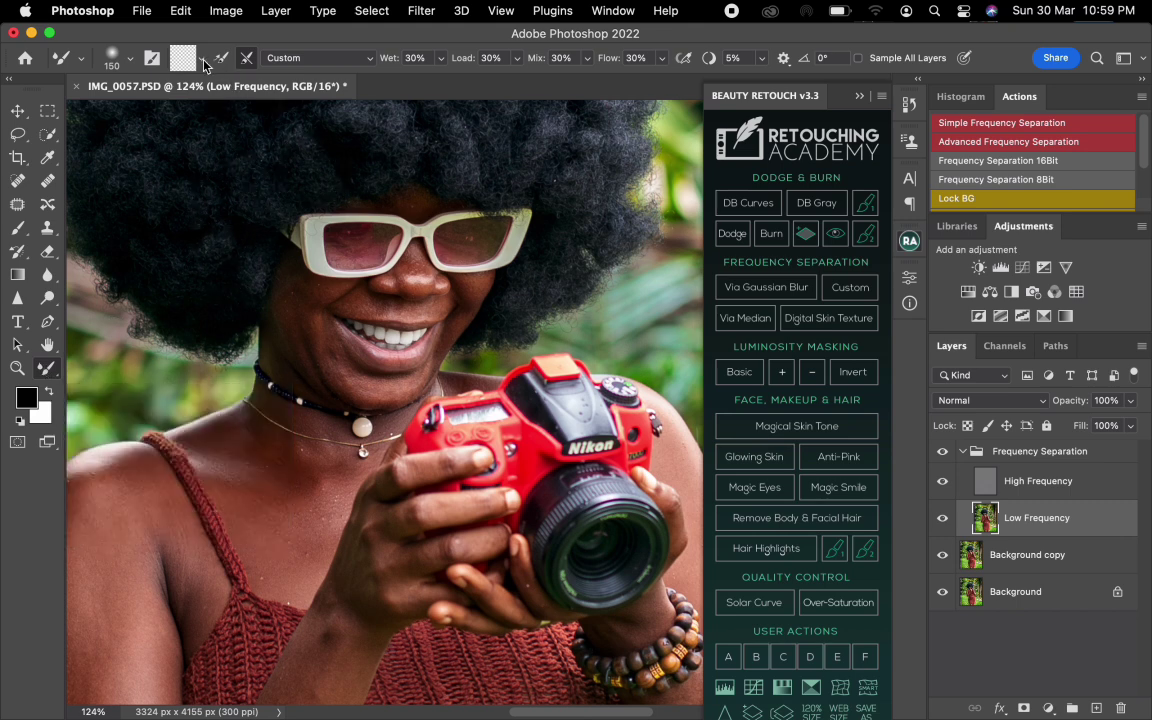
pyautogui.click(203, 62)
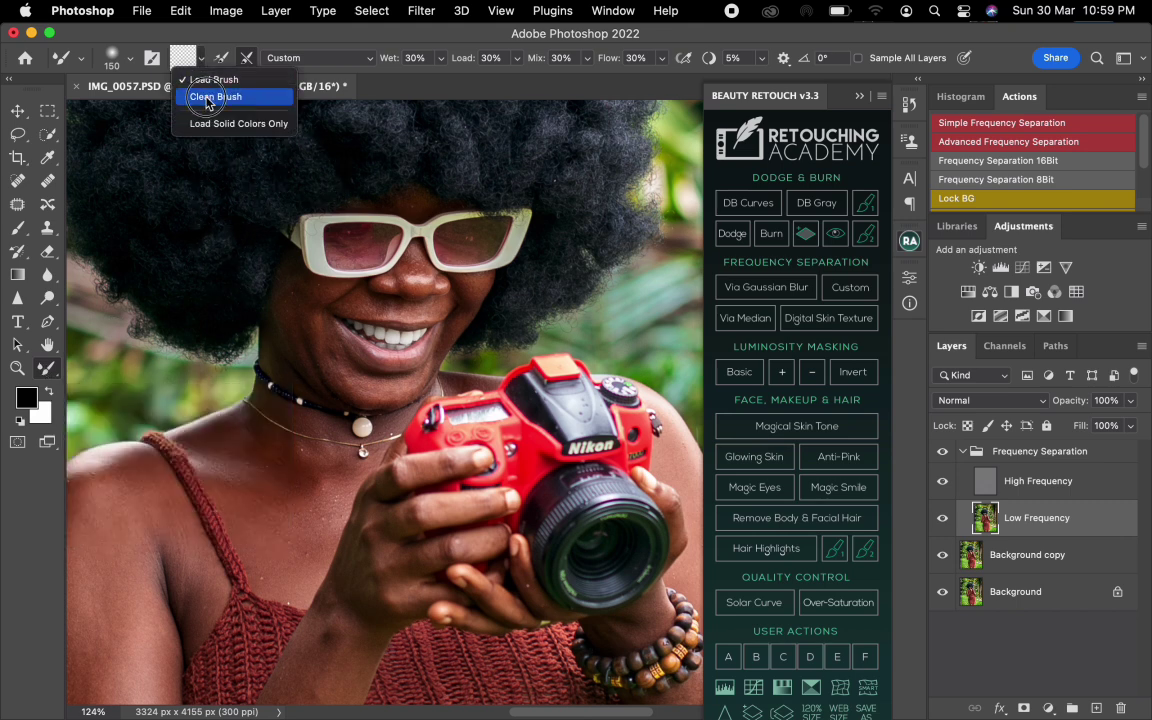
pyautogui.click(210, 97)
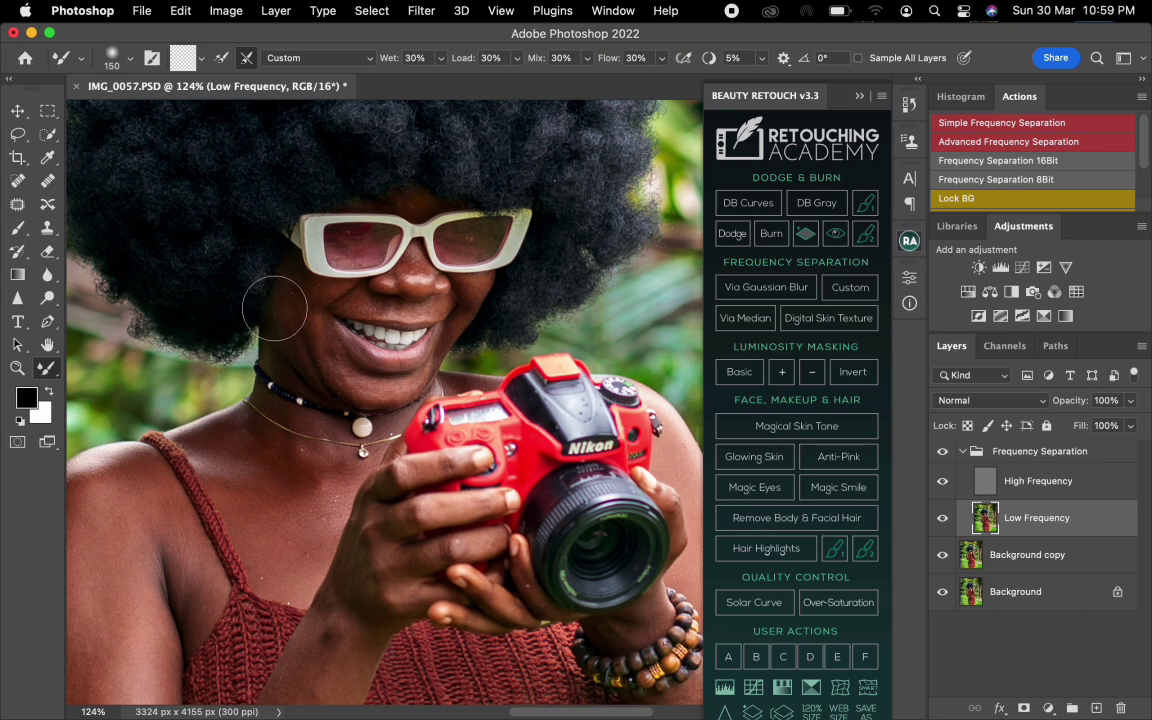
# Blend the cheek and jaw tones on the Low Frequency layer with the Mixer Brush at sizes 50 to 70.
pyautogui.press('[')
pyautogui.press('[')
pyautogui.press('[')
pyautogui.press('[')
pyautogui.press('[')
pyautogui.press('[')
pyautogui.press('[')
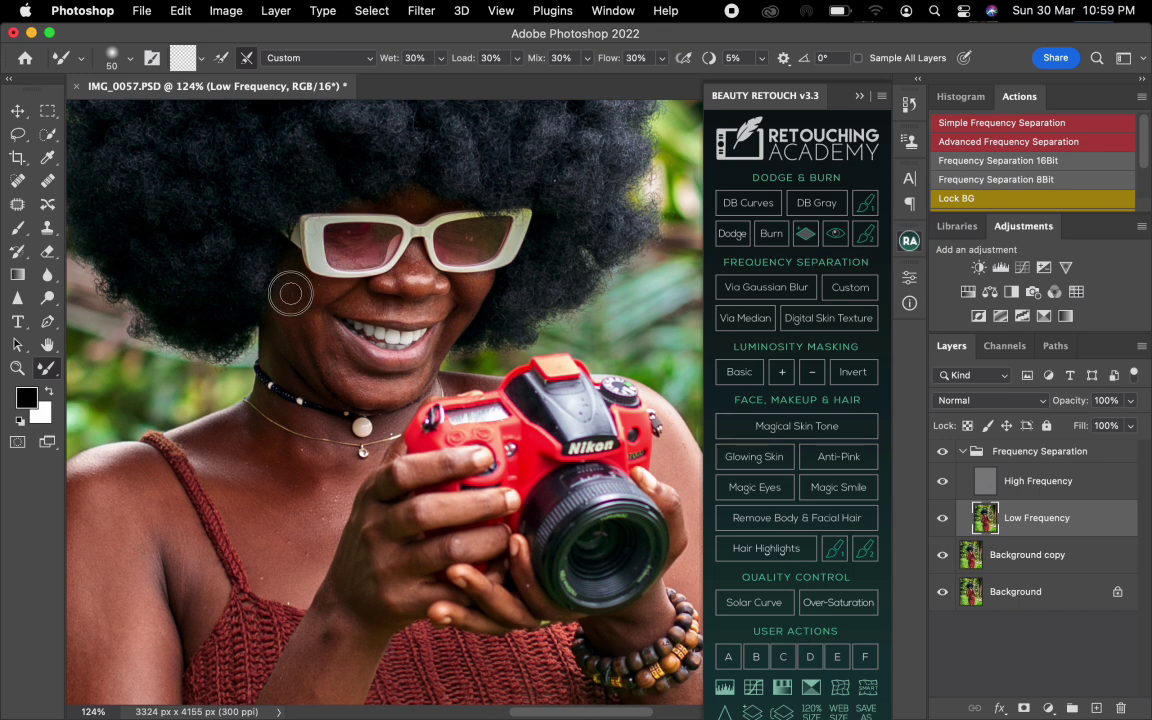
pyautogui.press(']')
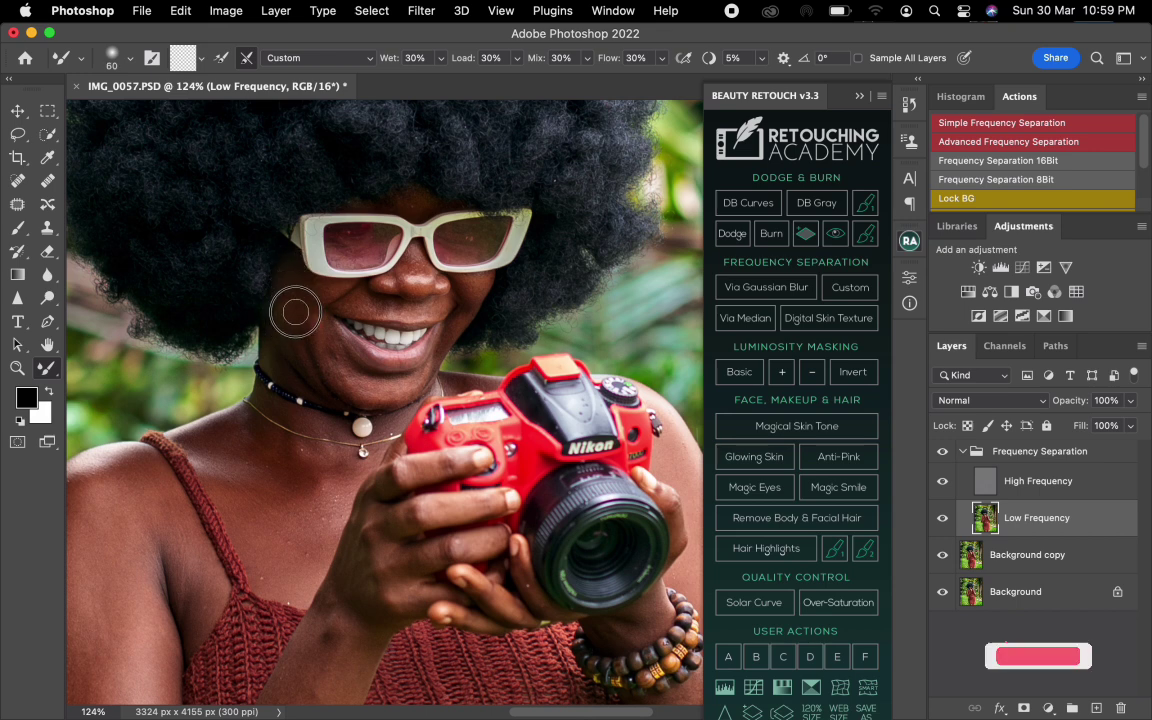
pyautogui.press(']')
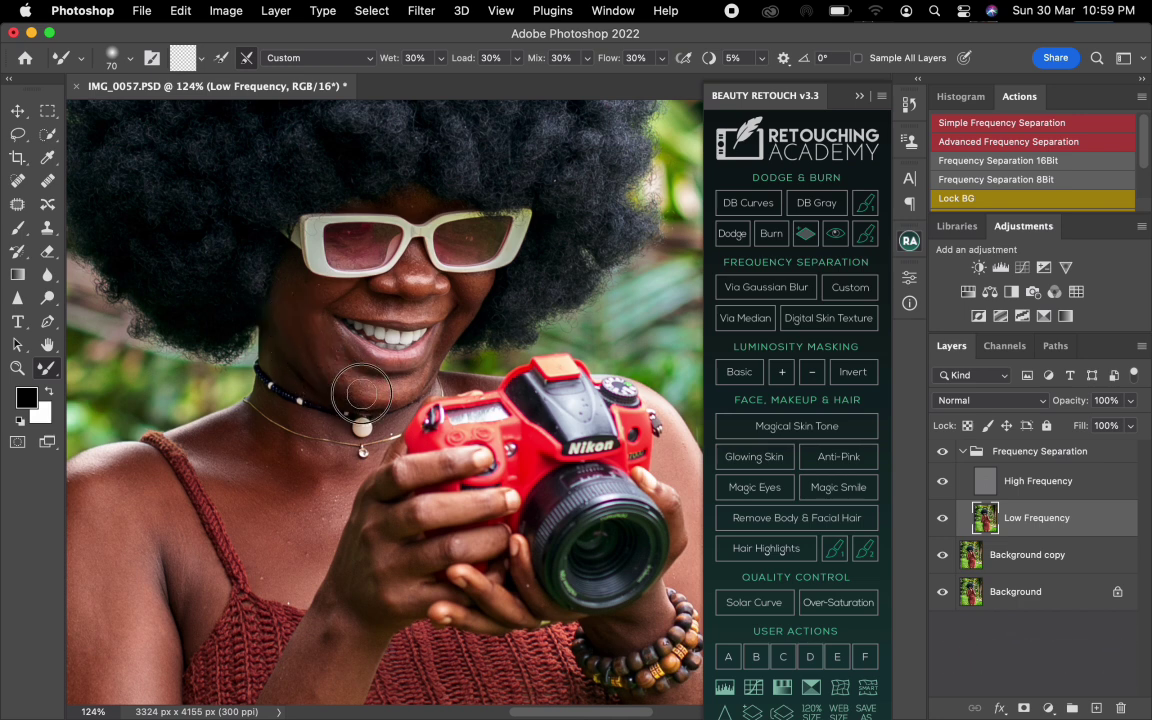
# Smooth the skin around the mouth and chin with the Mixer Brush, using smaller sizes down to 30.
pyautogui.press('[')
pyautogui.press('[')
pyautogui.press('[')
pyautogui.press('[')
pyautogui.press('[')
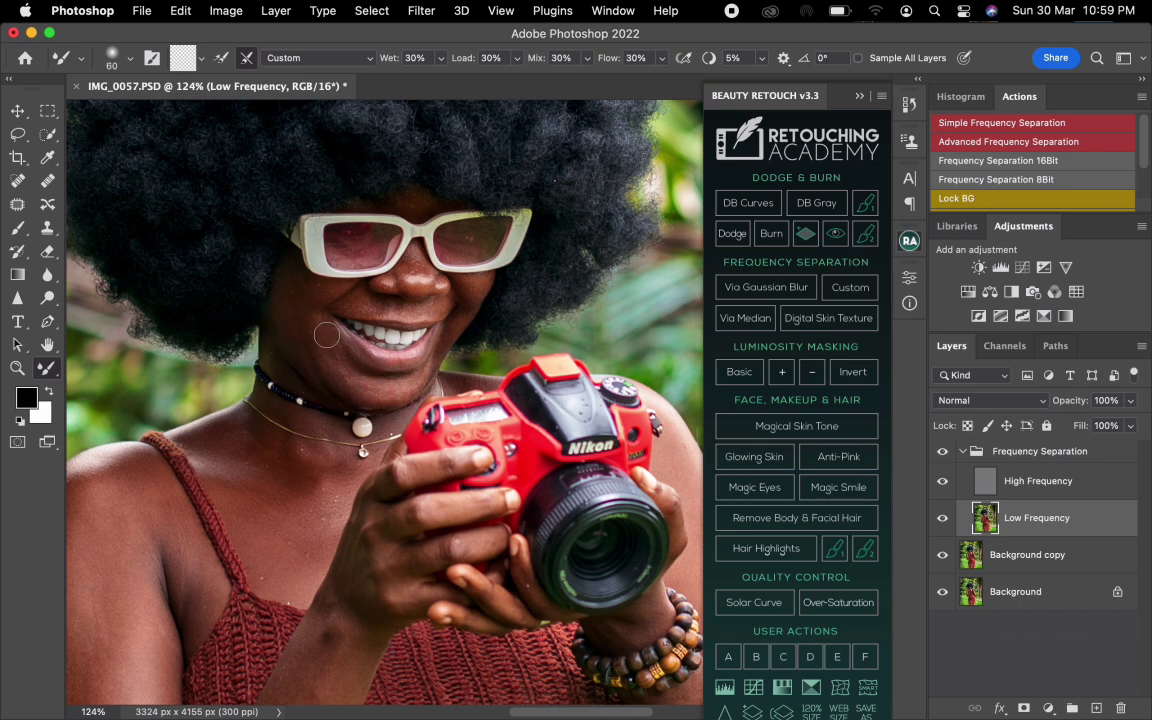
pyautogui.press('[')
pyautogui.press('[')
pyautogui.press('[')
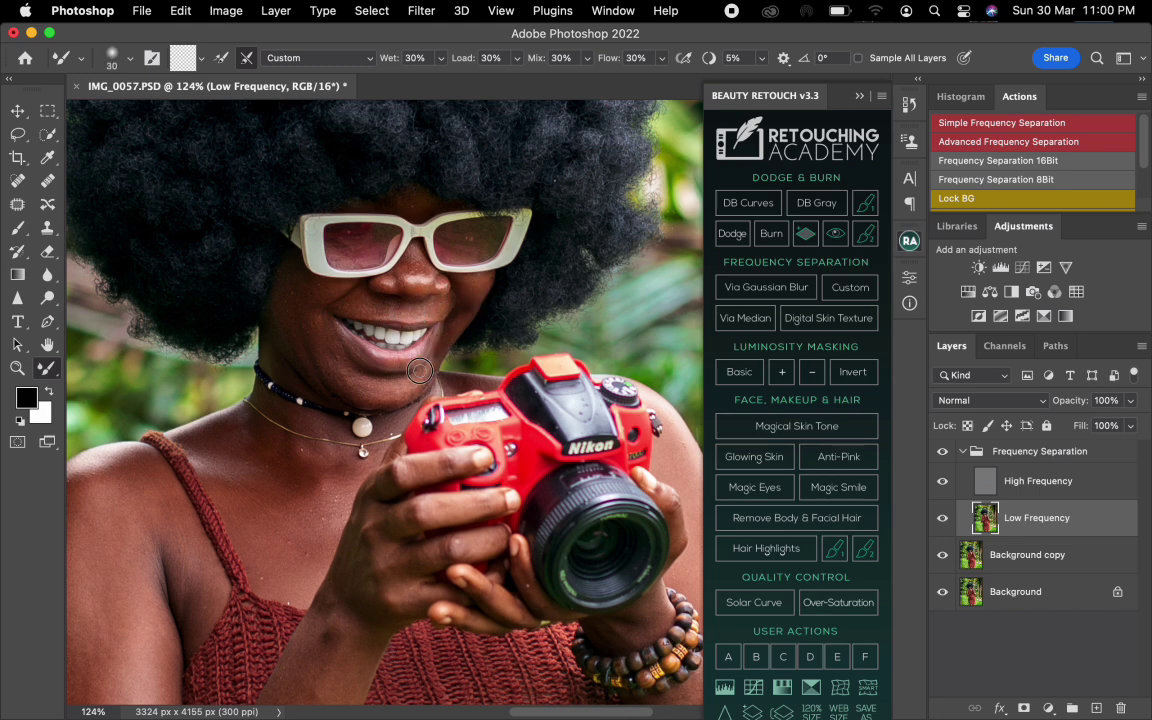
pyautogui.press(']')
pyautogui.press(']')
pyautogui.press(']')
# Clone clean skin texture over the cheek blemishes on the High Frequency layer with a size 20 Clone Stamp.
pyautogui.click(1006, 486)
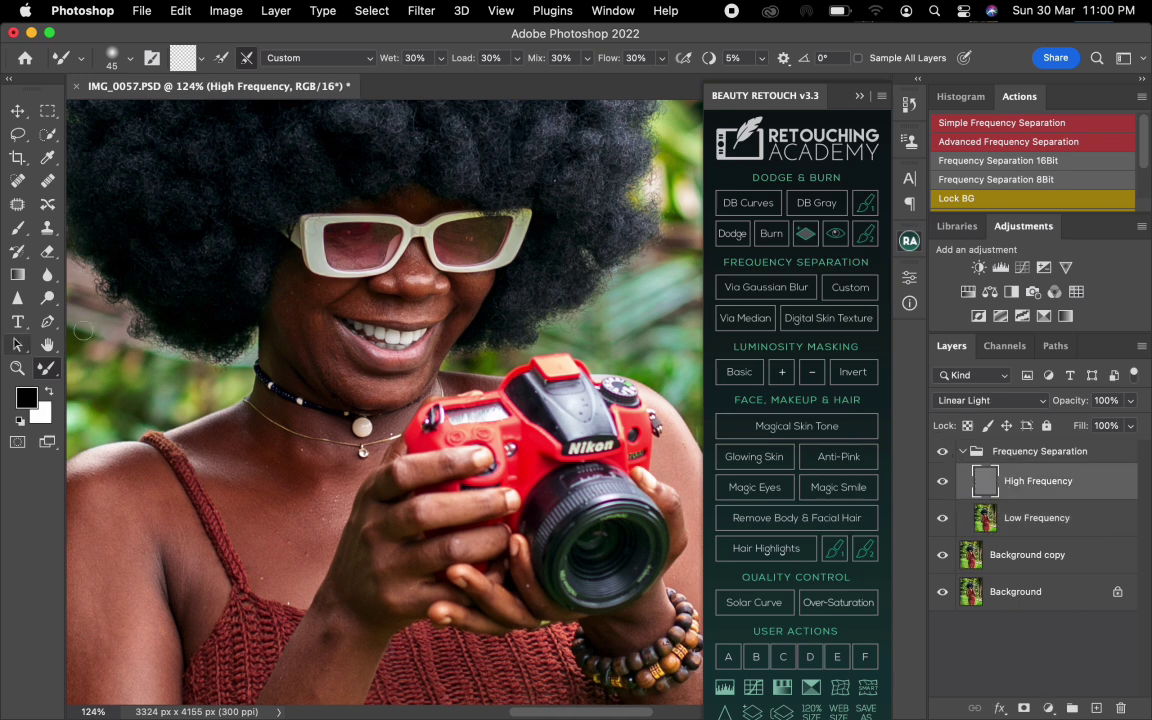
pyautogui.press('s')
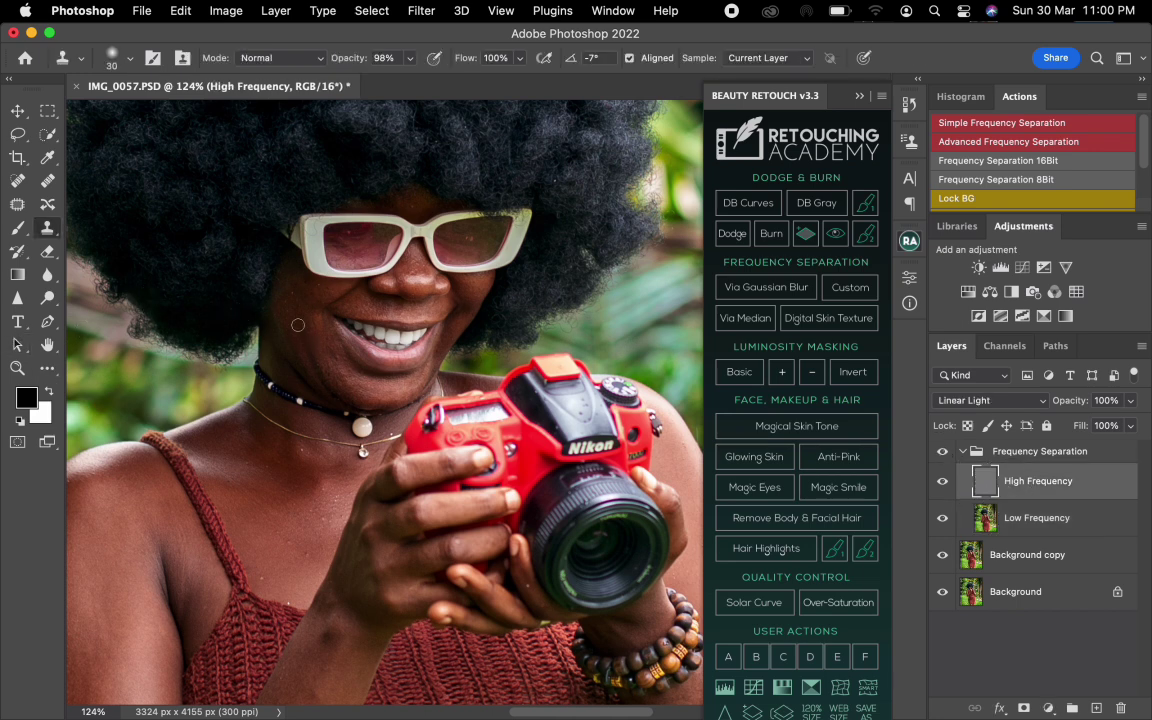
pyautogui.press('[')
pyautogui.press('[')
pyautogui.keyDown('alt'); pyautogui.click(300, 332); pyautogui.keyUp('alt')
pyautogui.moveTo(311, 329); pyautogui.dragTo(338, 358)
pyautogui.keyDown('alt'); pyautogui.click(315, 342); pyautogui.keyUp('alt')
pyautogui.moveTo(332, 378); pyautogui.dragTo(318, 361)
# Clone Stamp clean skin texture over the blemishes on the chest and arm on the High Frequency layer.
pyautogui.moveTo(322, 482)
pyautogui.mouseDown()
pyautogui.moveTo(401, 314)
pyautogui.moveTo(331, 275)
pyautogui.moveTo(367, 270)
pyautogui.mouseUp()
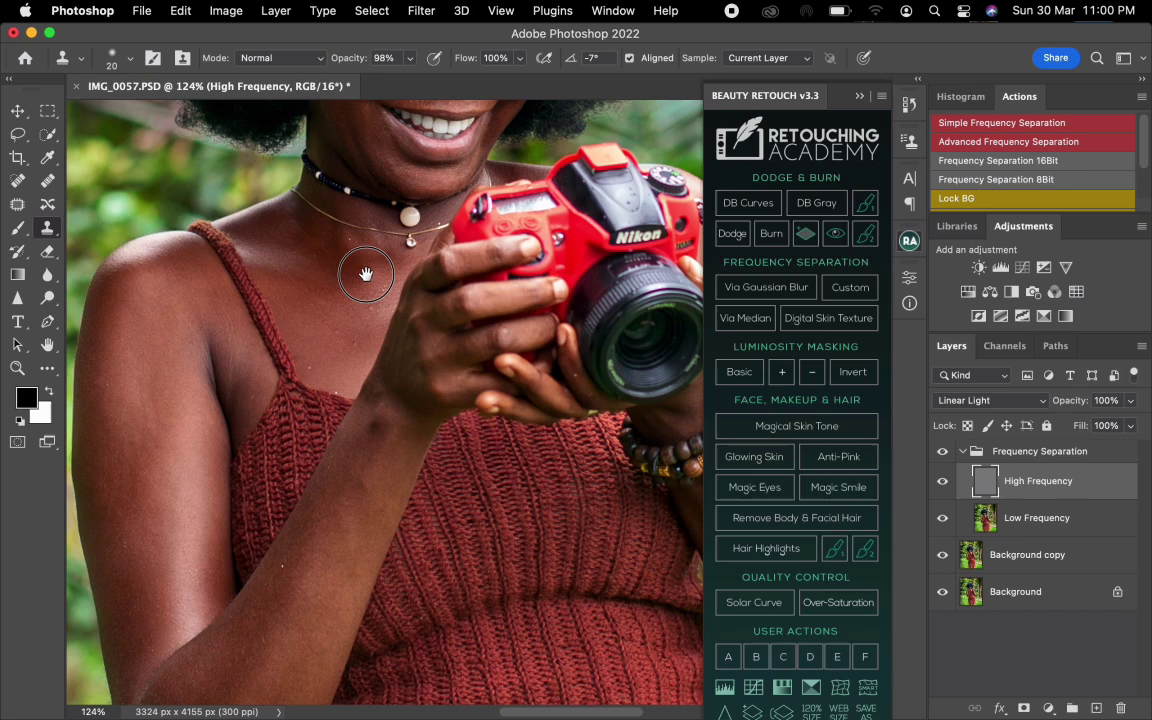
pyautogui.keyDown('alt'); pyautogui.click(349, 328); pyautogui.keyUp('alt')
pyautogui.moveTo(336, 314)
pyautogui.mouseDown()
pyautogui.moveTo(317, 303)
pyautogui.moveTo(308, 312)
pyautogui.moveTo(337, 331)
pyautogui.moveTo(323, 327)
pyautogui.moveTo(312, 369)
pyautogui.mouseUp()
pyautogui.keyDown('alt'); pyautogui.click(315, 347); pyautogui.keyUp('alt')
pyautogui.keyDown('alt'); pyautogui.click(291, 561); pyautogui.keyUp('alt')
pyautogui.moveTo(270, 572); pyautogui.dragTo(282, 567)
pyautogui.keyDown('alt'); pyautogui.click(136, 568); pyautogui.keyUp('alt')
# Retouch the skin texture on the wrist and the hand holding the camera with the Clone Stamp.
pyautogui.scroll(-3, 404, 455)
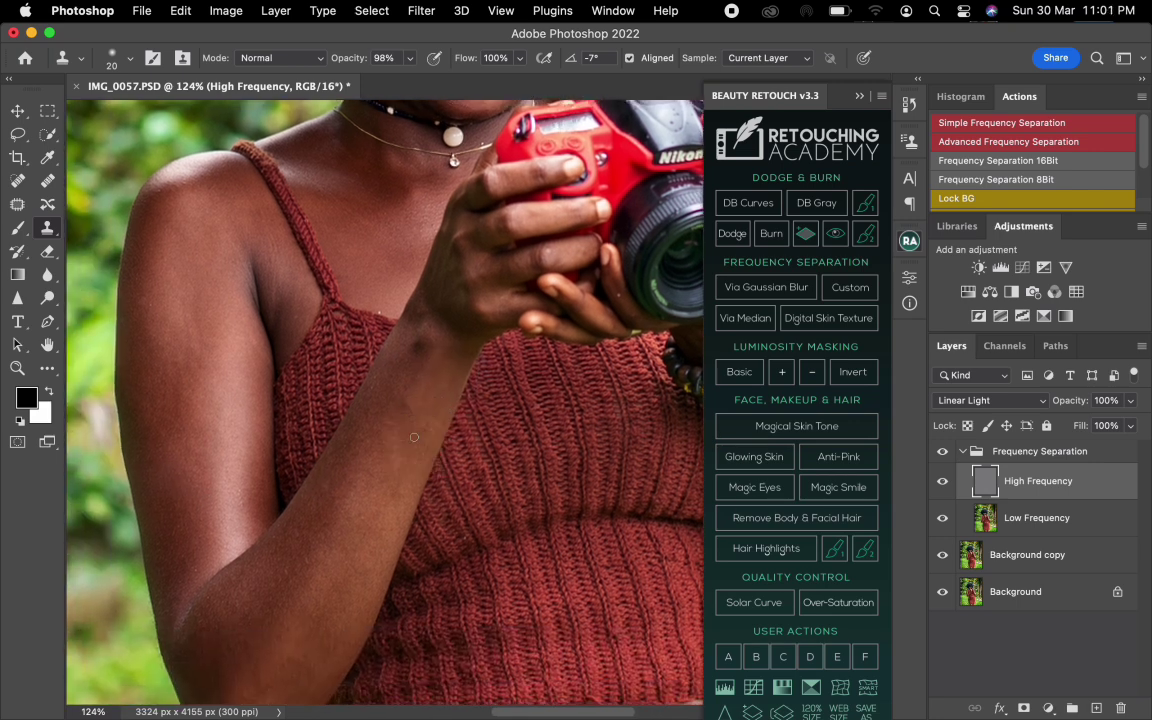
pyautogui.keyDown('alt'); pyautogui.click(427, 319); pyautogui.keyUp('alt')
pyautogui.moveTo(423, 309); pyautogui.dragTo(450, 292)
pyautogui.keyDown('alt'); pyautogui.click(444, 277); pyautogui.keyUp('alt')
pyautogui.keyDown('alt'); pyautogui.click(448, 249); pyautogui.keyUp('alt')
pyautogui.click(448, 265)
pyautogui.moveTo(330, 316); pyautogui.dragTo(326, 344)
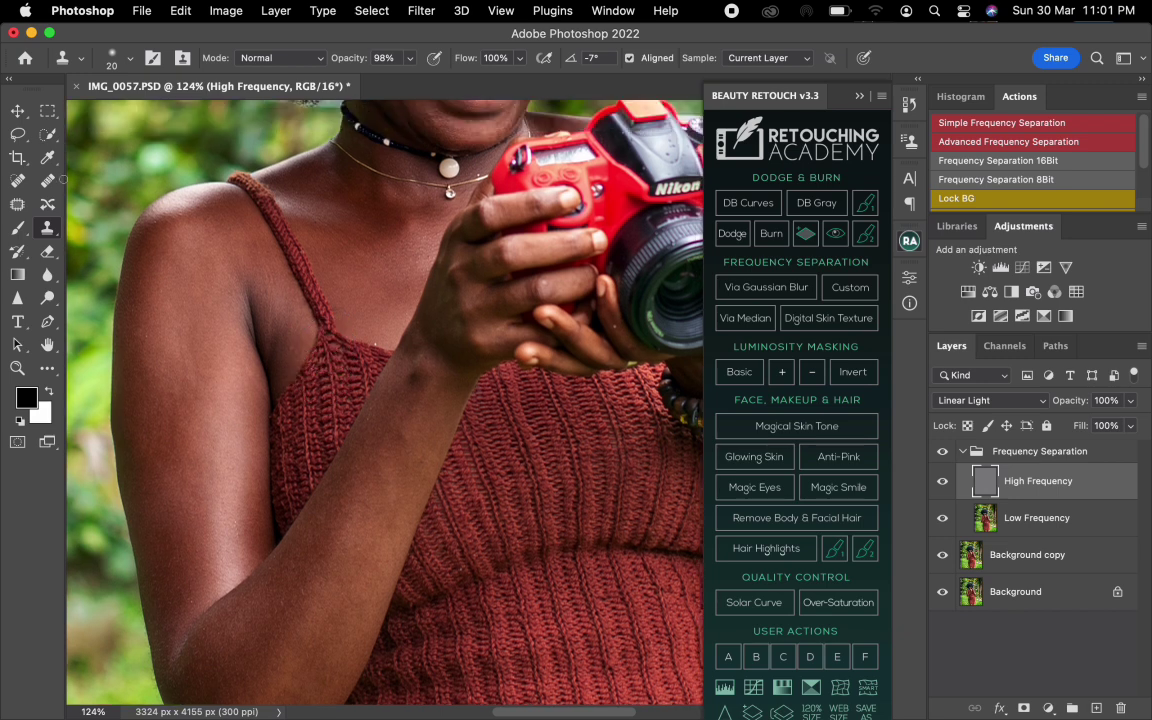
# Smooth the neck and chest skin on the Low Frequency layer with the Mixer Brush at sizes 70 to 90.
pyautogui.click(46, 371)
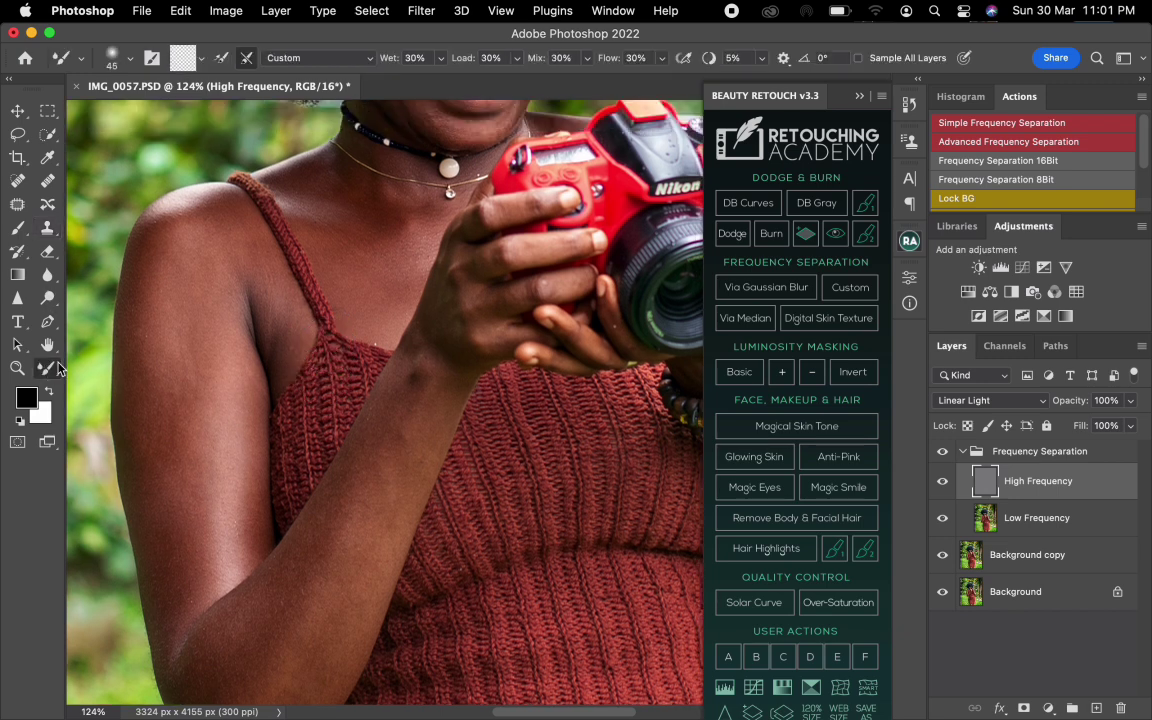
pyautogui.press(']')
pyautogui.press(']')
pyautogui.press(']')
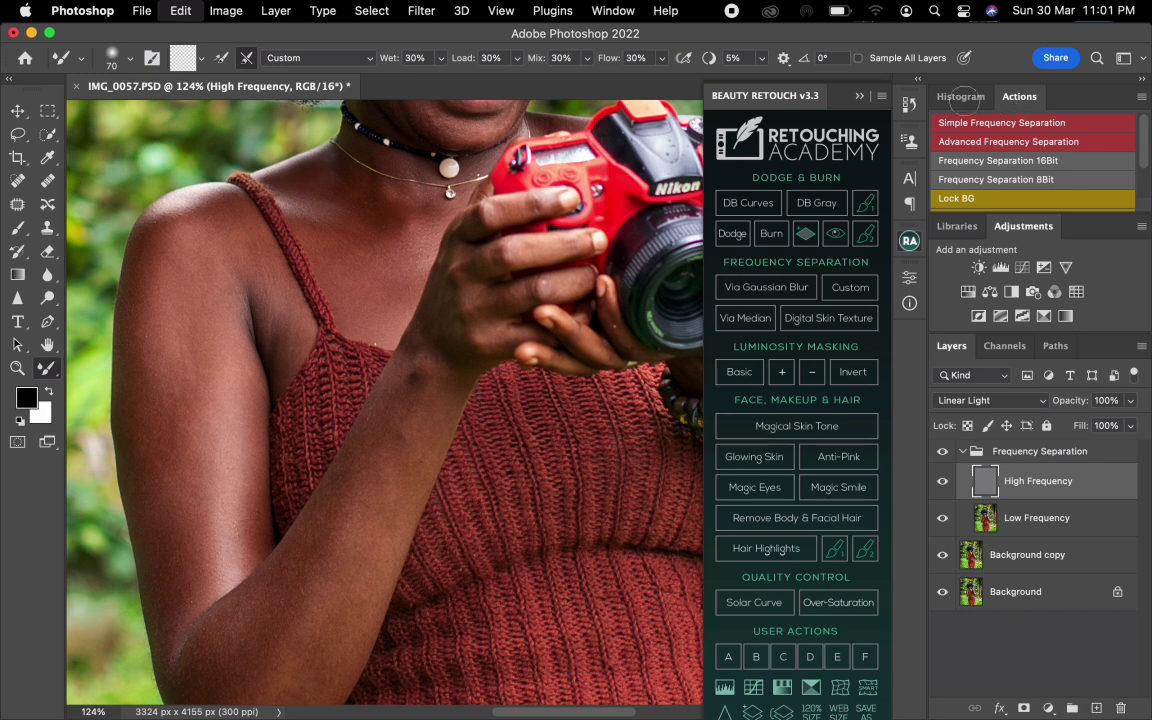
pyautogui.click(911, 105)
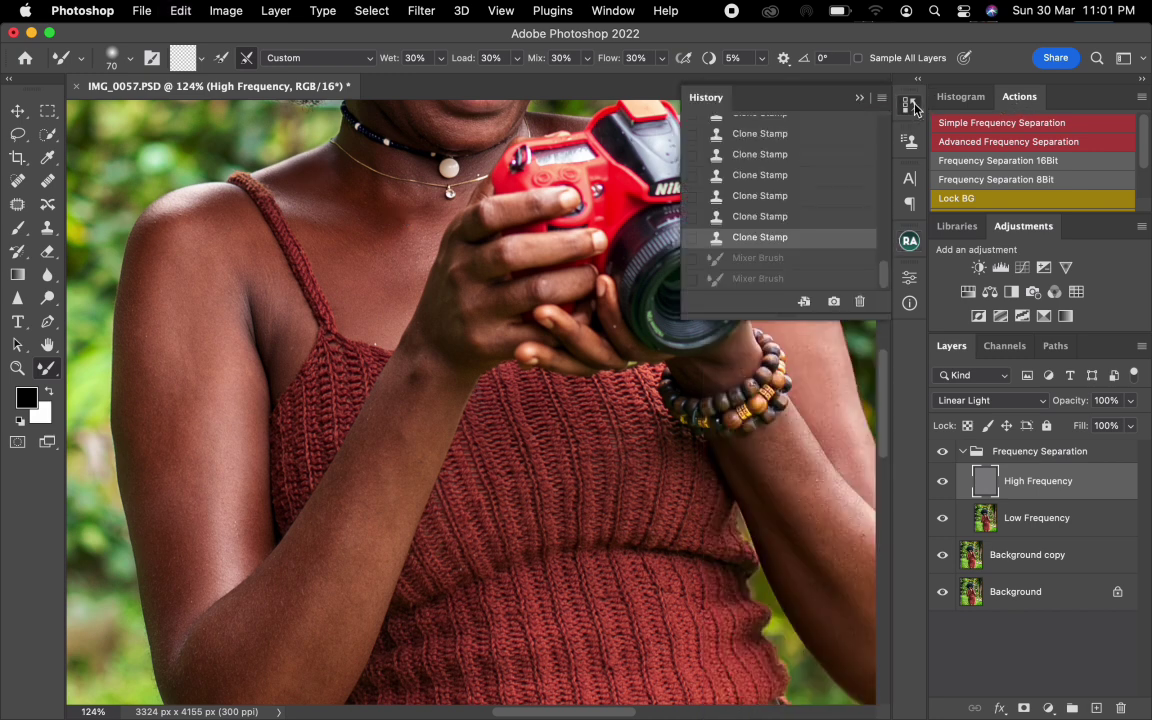
pyautogui.click(911, 106)
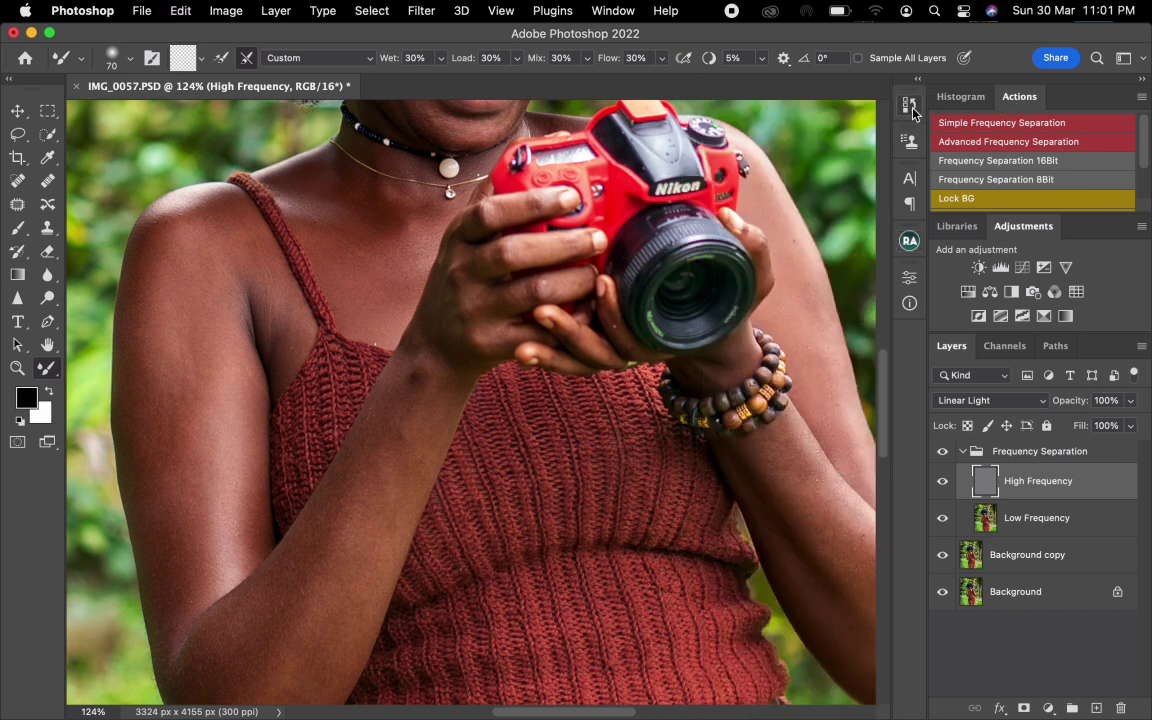
pyautogui.click(1026, 520)
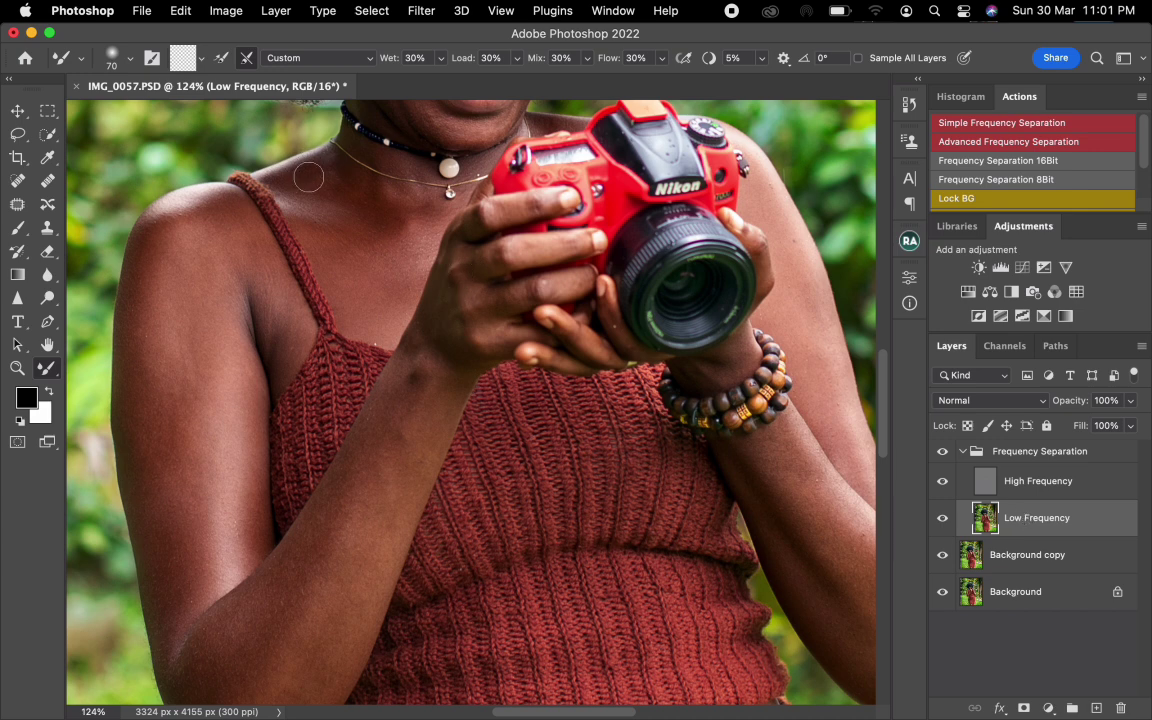
pyautogui.moveTo(308, 177)
pyautogui.mouseDown()
pyautogui.moveTo(340, 170)
pyautogui.moveTo(319, 159)
pyautogui.moveTo(332, 162)
pyautogui.mouseUp()
pyautogui.press(']')
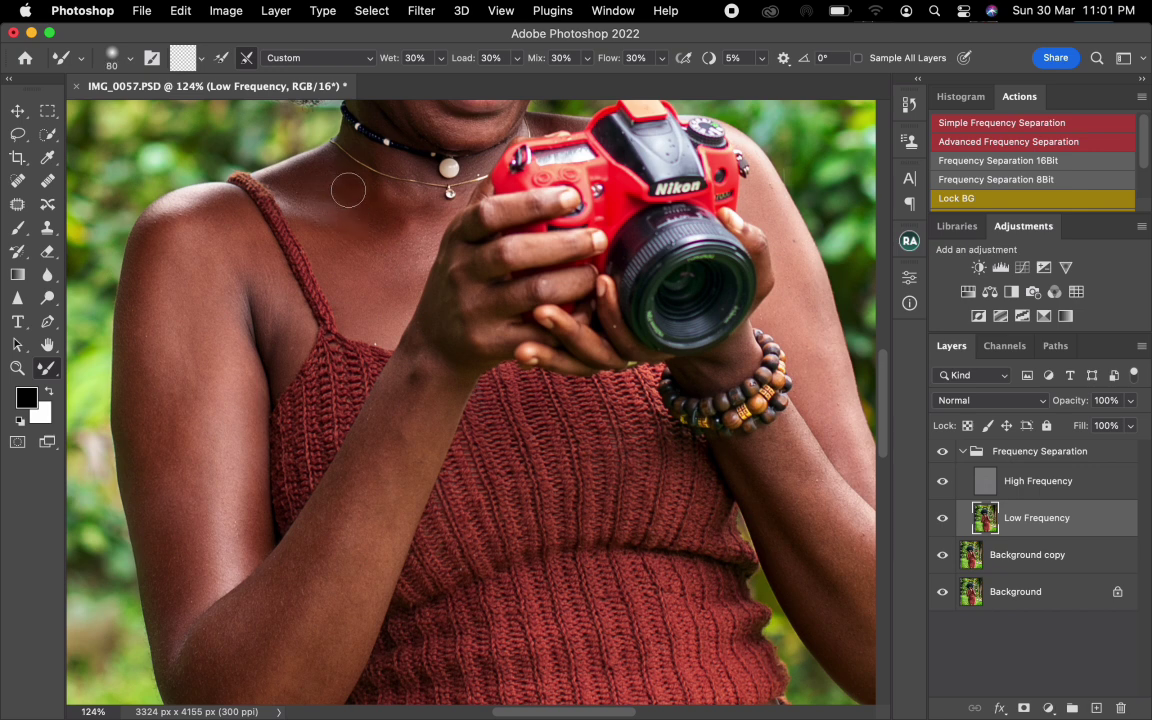
pyautogui.press(']')
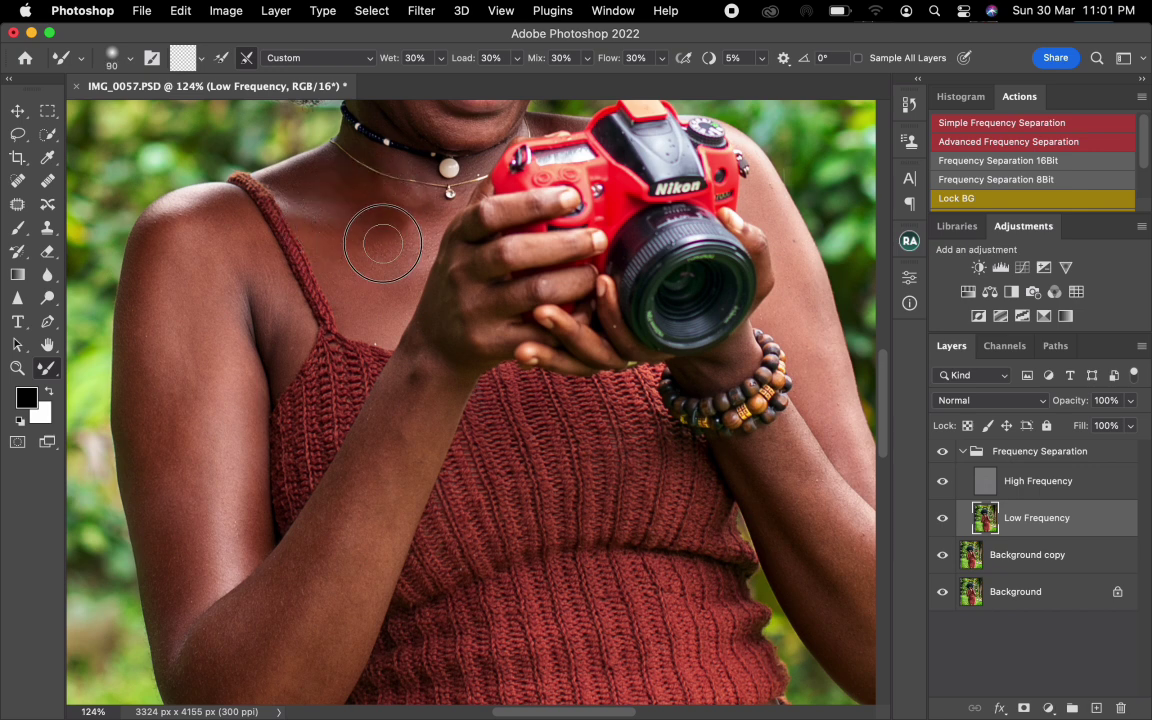
pyautogui.press(']')
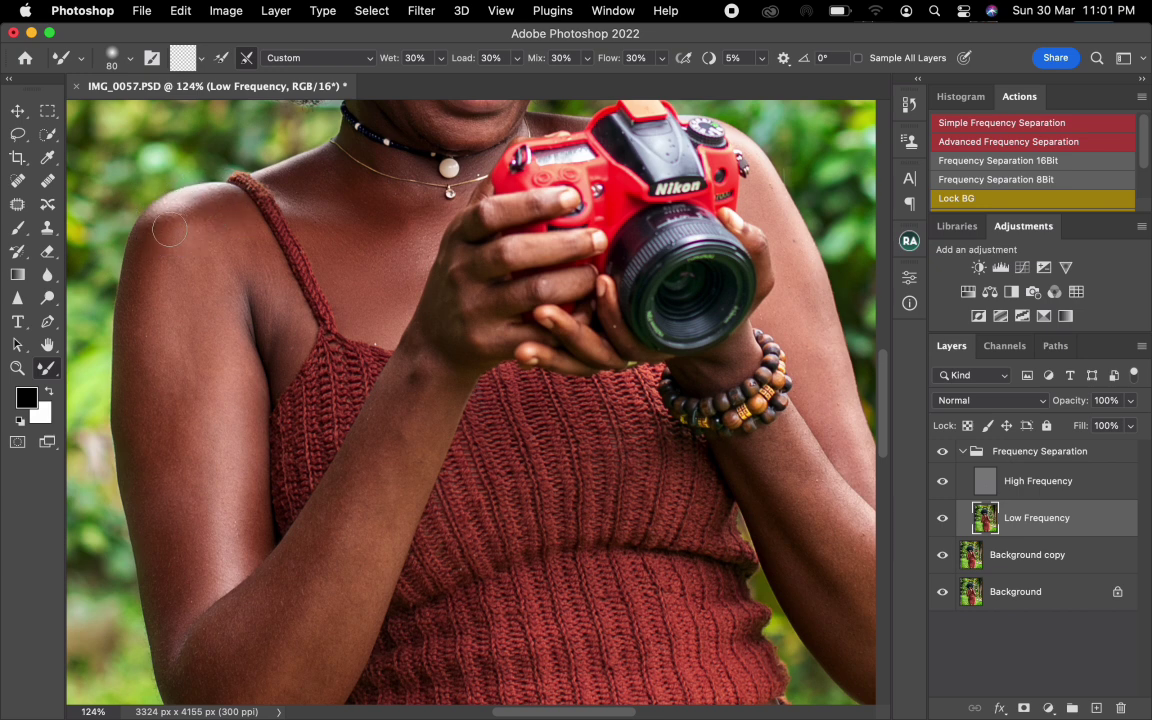
# Smooth the shoulder and upper arm beside the strap on the Low Frequency layer with the Mixer Brush at sizes 80 to 150.
pyautogui.moveTo(170, 230)
pyautogui.mouseDown()
pyautogui.moveTo(131, 323)
pyautogui.moveTo(141, 316)
pyautogui.moveTo(139, 375)
pyautogui.moveTo(143, 327)
pyautogui.moveTo(132, 347)
pyautogui.moveTo(150, 310)
pyautogui.moveTo(147, 401)
pyautogui.moveTo(174, 246)
pyautogui.moveTo(221, 225)
pyautogui.moveTo(212, 227)
pyautogui.moveTo(227, 252)
pyautogui.moveTo(261, 264)
pyautogui.mouseUp()
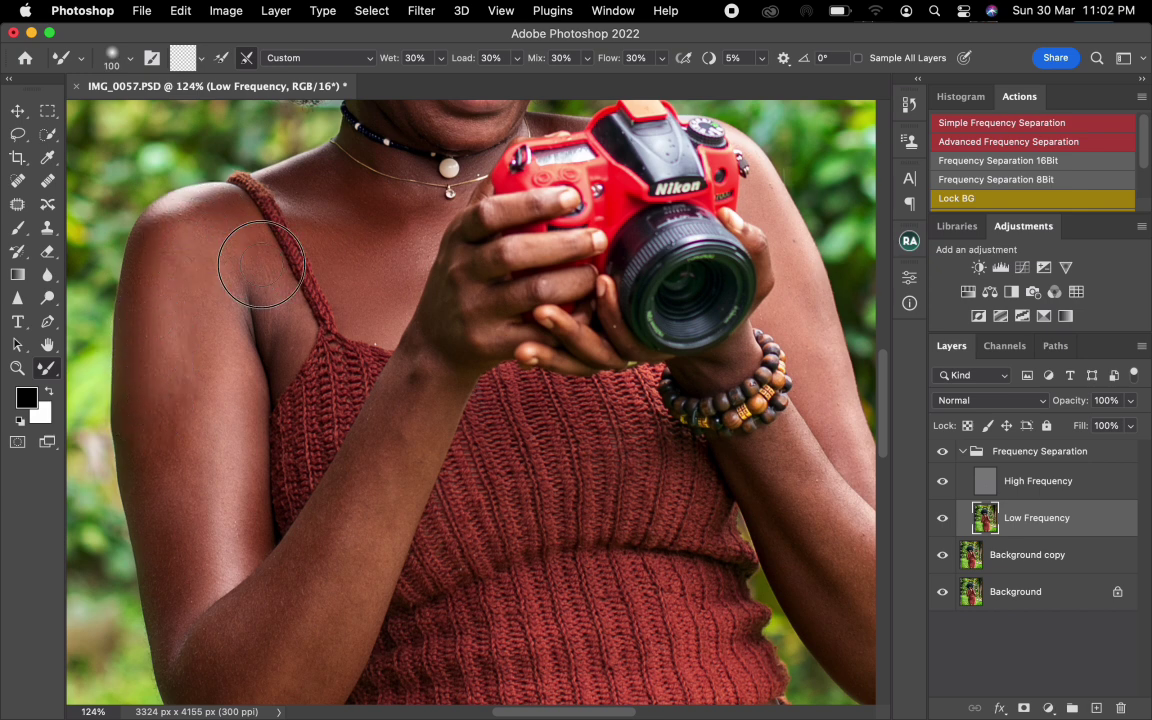
pyautogui.moveTo(272, 318)
pyautogui.mouseDown()
pyautogui.moveTo(277, 342)
pyautogui.moveTo(272, 320)
pyautogui.mouseUp()
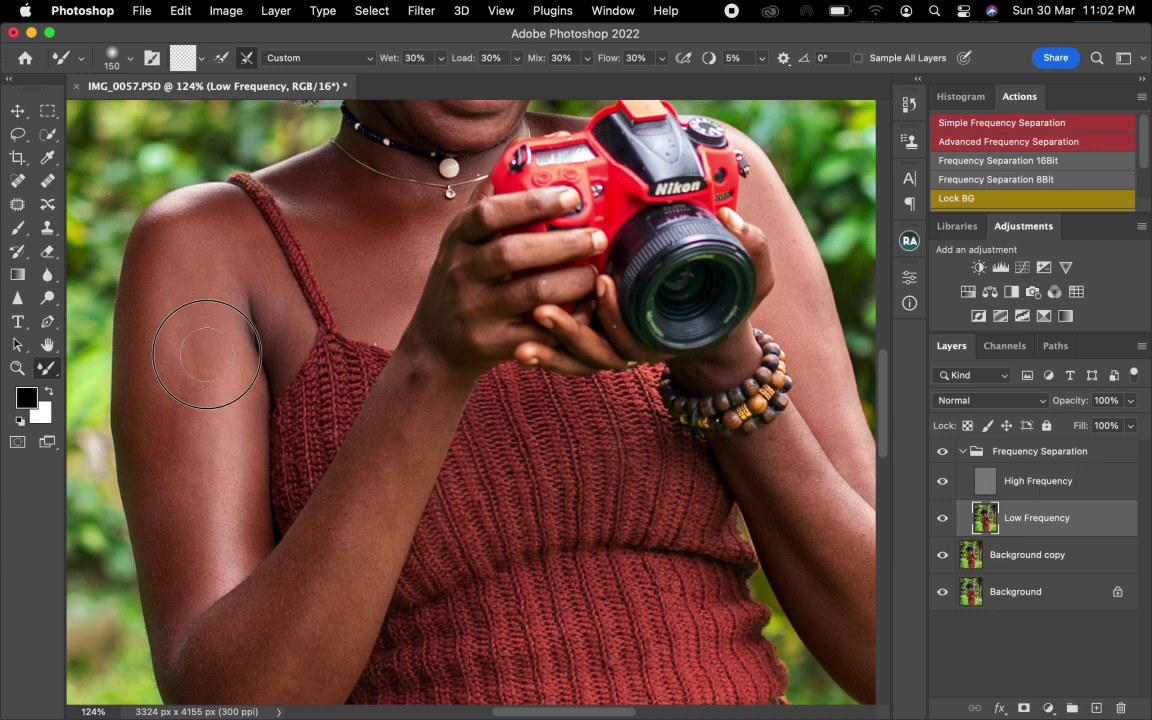
pyautogui.press(']')
pyautogui.press(']')
pyautogui.moveTo(181, 274)
pyautogui.mouseDown()
pyautogui.moveTo(187, 478)
pyautogui.moveTo(134, 393)
pyautogui.moveTo(178, 576)
pyautogui.mouseUp()
pyautogui.press(']')
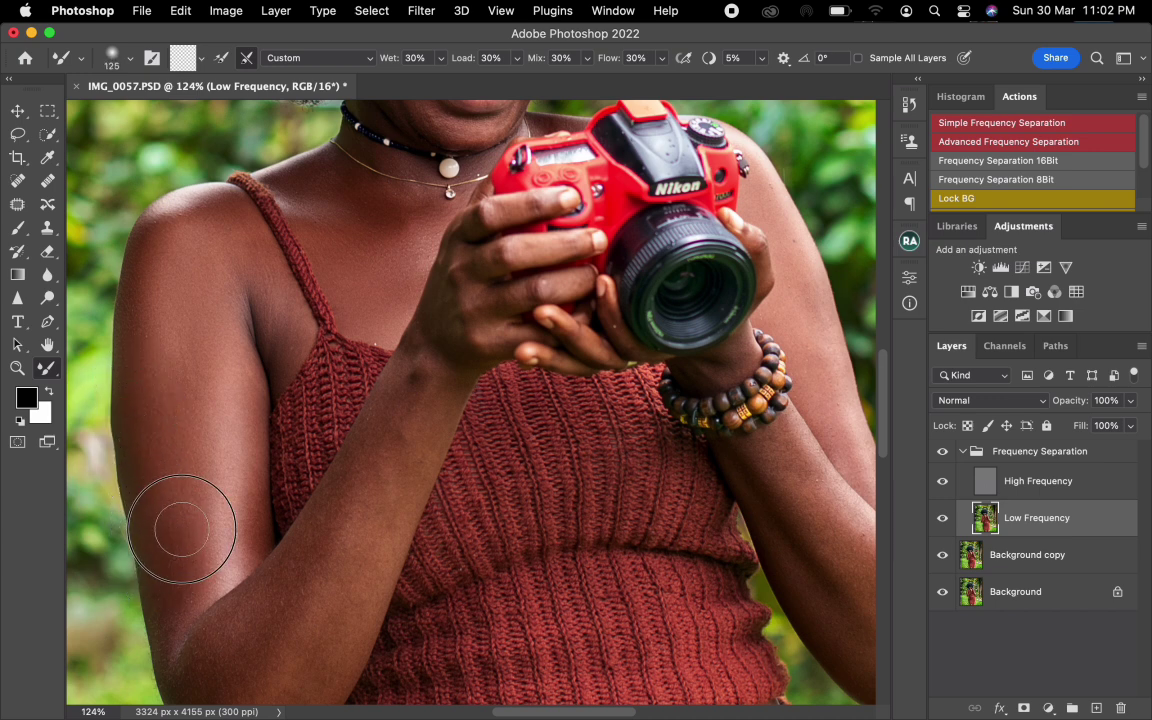
pyautogui.moveTo(189, 405)
pyautogui.mouseDown()
pyautogui.moveTo(154, 373)
pyautogui.moveTo(165, 290)
pyautogui.moveTo(150, 255)
pyautogui.moveTo(216, 228)
pyautogui.moveTo(211, 296)
pyautogui.moveTo(226, 309)
pyautogui.mouseUp()
pyautogui.moveTo(229, 486)
pyautogui.mouseDown()
pyautogui.moveTo(231, 476)
pyautogui.moveTo(235, 557)
pyautogui.mouseUp()
pyautogui.moveTo(248, 498); pyautogui.dragTo(226, 535)
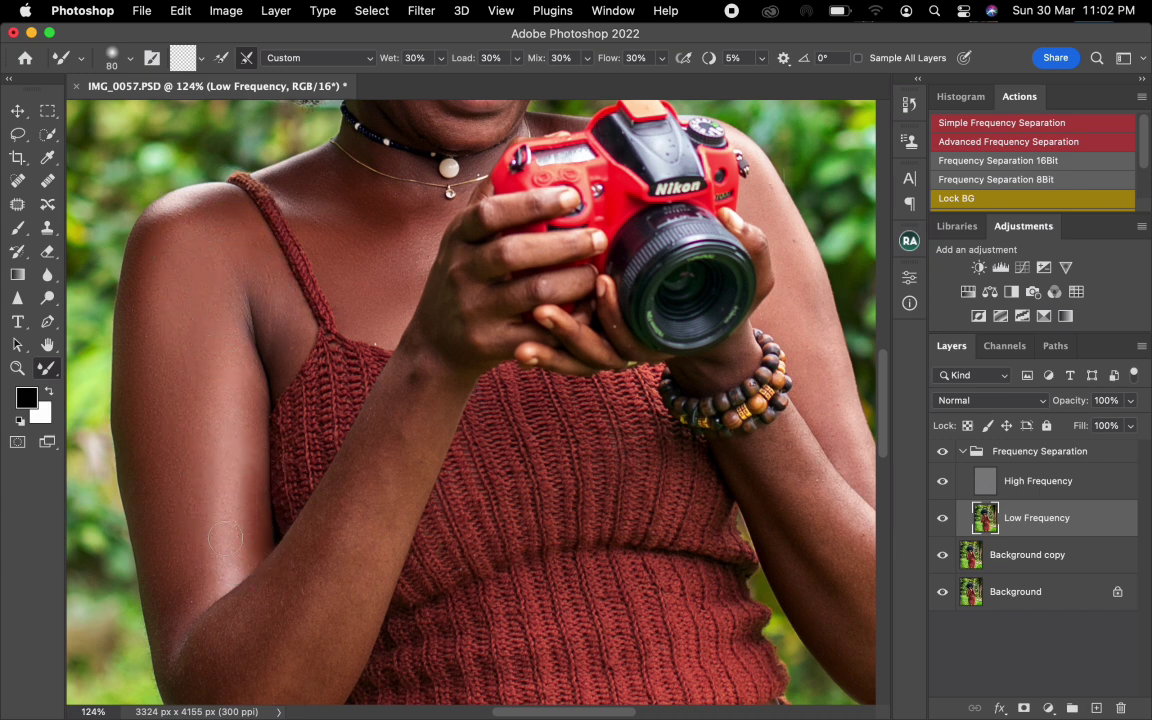
# Smooth the tones around the same arm's elbow and lower forearm with the Mixer Brush at sizes 90 to 125.
pyautogui.press(']')
pyautogui.scroll(-3, 188, 483)
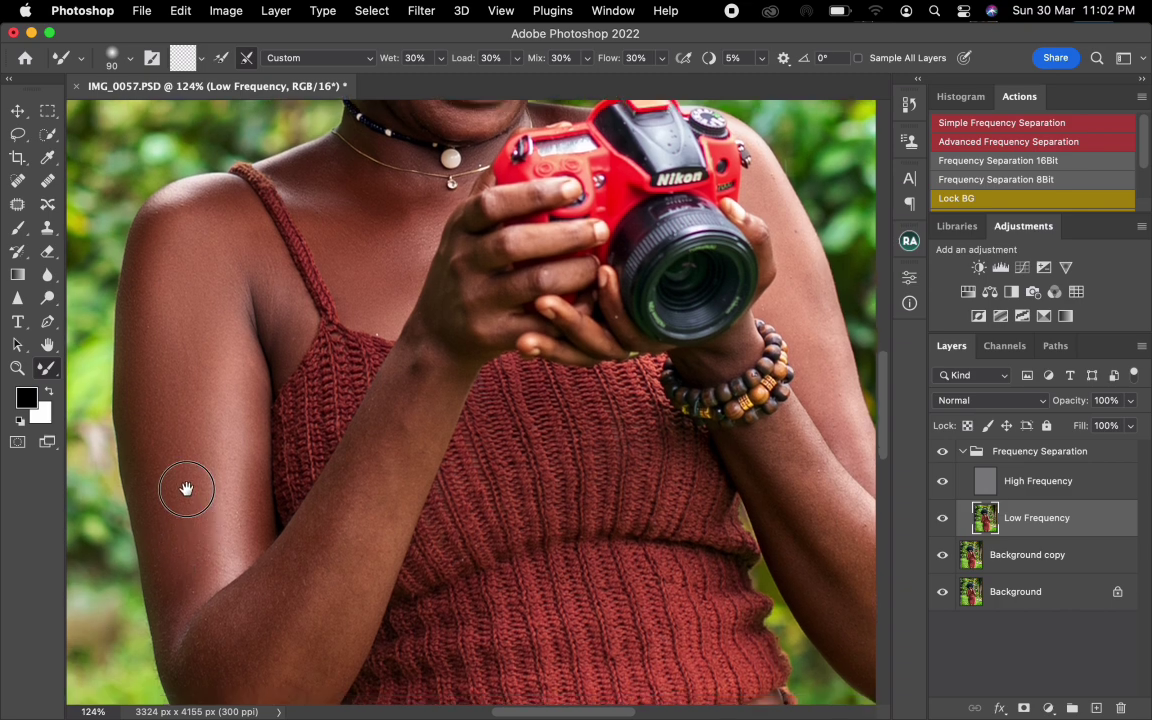
pyautogui.moveTo(175, 465)
pyautogui.mouseDown()
pyautogui.moveTo(194, 537)
pyautogui.moveTo(199, 509)
pyautogui.moveTo(231, 488)
pyautogui.moveTo(205, 513)
pyautogui.moveTo(206, 552)
pyautogui.moveTo(223, 570)
pyautogui.moveTo(208, 596)
pyautogui.moveTo(250, 622)
pyautogui.moveTo(249, 554)
pyautogui.moveTo(206, 522)
pyautogui.mouseUp()
pyautogui.press(']')
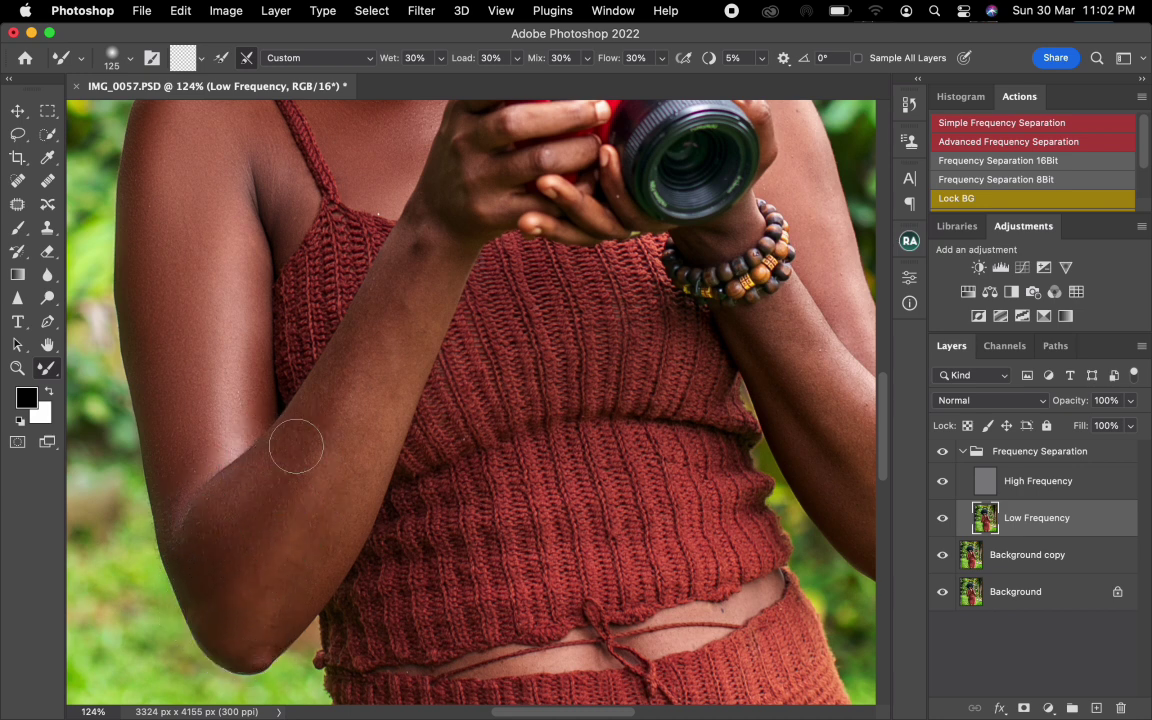
pyautogui.press(']')
pyautogui.moveTo(258, 442)
pyautogui.mouseDown()
pyautogui.moveTo(352, 399)
pyautogui.moveTo(277, 512)
pyautogui.moveTo(257, 609)
pyautogui.moveTo(211, 565)
pyautogui.moveTo(203, 608)
pyautogui.moveTo(228, 627)
pyautogui.moveTo(290, 607)
pyautogui.moveTo(270, 625)
pyautogui.mouseUp()
pyautogui.press('[')
pyautogui.press('[')
pyautogui.press(']')
pyautogui.press(']')
pyautogui.moveTo(303, 579); pyautogui.dragTo(311, 558)
pyautogui.press(']')
pyautogui.press(']')
pyautogui.press(']')
pyautogui.moveTo(326, 468)
pyautogui.mouseDown()
pyautogui.moveTo(316, 473)
pyautogui.moveTo(311, 424)
pyautogui.moveTo(291, 476)
pyautogui.moveTo(324, 455)
pyautogui.moveTo(297, 474)
pyautogui.moveTo(296, 514)
pyautogui.moveTo(263, 475)
pyautogui.mouseUp()
pyautogui.moveTo(281, 543); pyautogui.dragTo(248, 508)
pyautogui.moveTo(345, 460)
pyautogui.mouseDown()
pyautogui.moveTo(340, 481)
pyautogui.moveTo(366, 432)
pyautogui.mouseUp()
pyautogui.moveTo(305, 573)
pyautogui.mouseDown()
pyautogui.moveTo(282, 595)
pyautogui.moveTo(292, 575)
pyautogui.mouseUp()
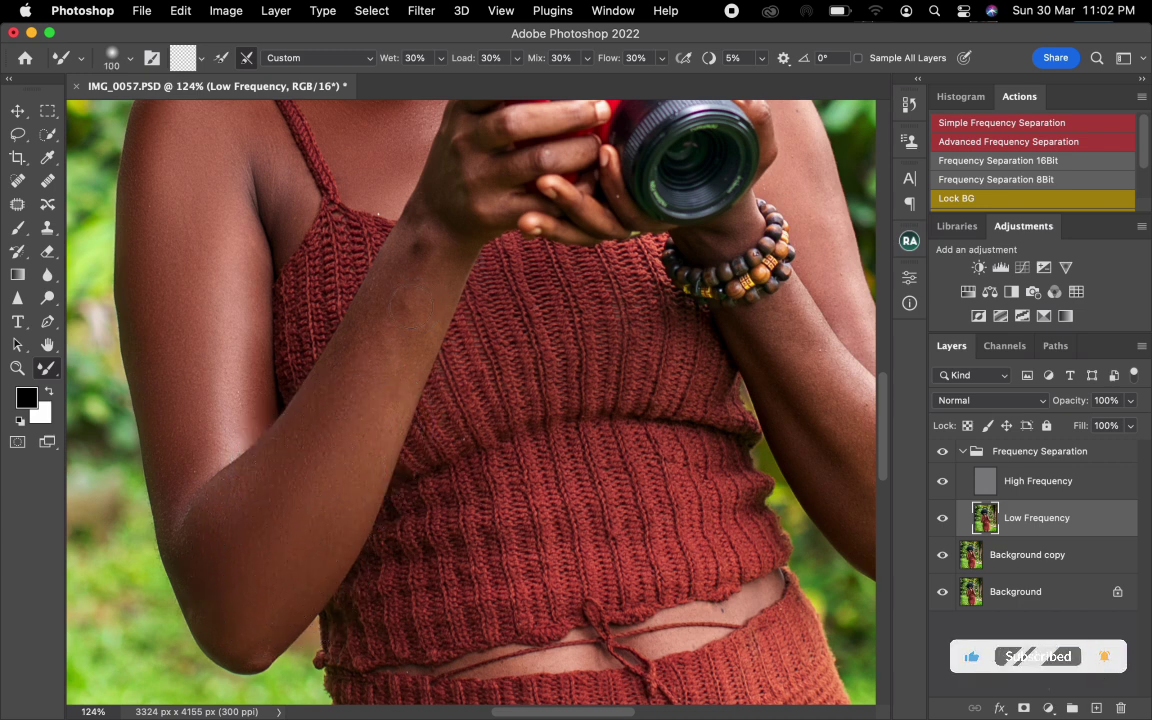
# Blend the skin tones along the forearm up to the wrist with the Mixer Brush at sizes 70 to 125.
pyautogui.press('[')
pyautogui.moveTo(376, 328)
pyautogui.mouseDown()
pyautogui.moveTo(387, 297)
pyautogui.moveTo(341, 361)
pyautogui.moveTo(429, 214)
pyautogui.moveTo(381, 369)
pyautogui.moveTo(420, 290)
pyautogui.moveTo(398, 357)
pyautogui.moveTo(433, 290)
pyautogui.moveTo(417, 323)
pyautogui.moveTo(441, 170)
pyautogui.moveTo(463, 194)
pyautogui.mouseUp()
pyautogui.press(']')
pyautogui.press('[')
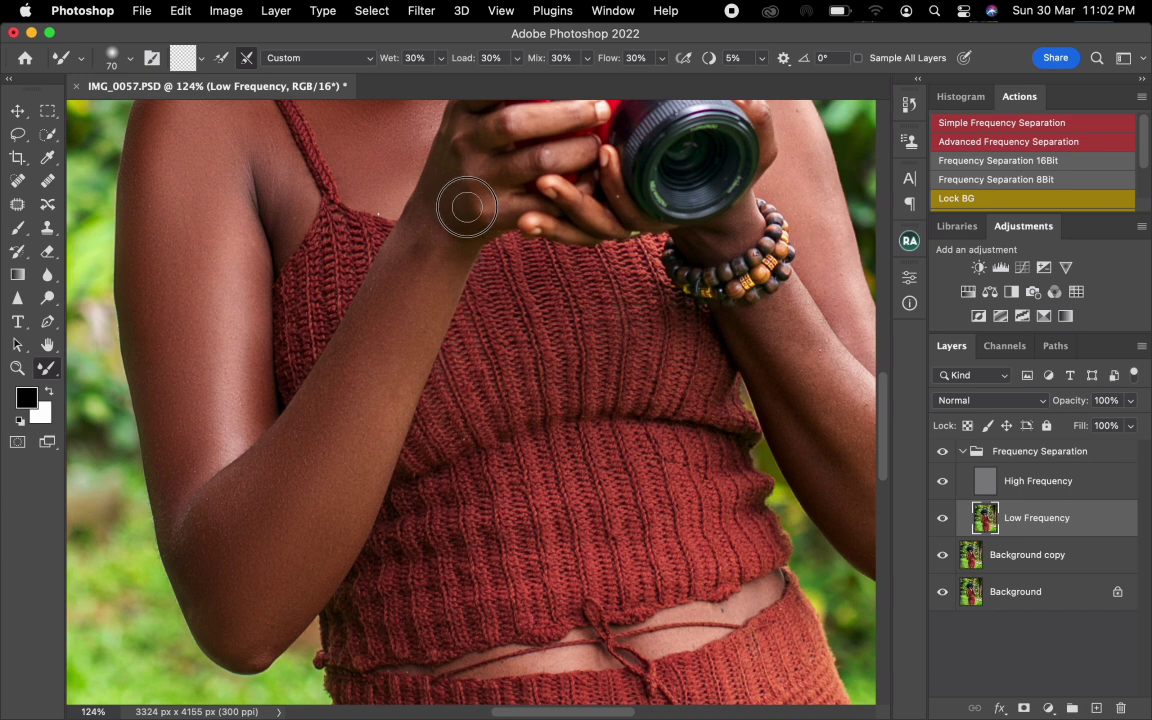
pyautogui.press(']')
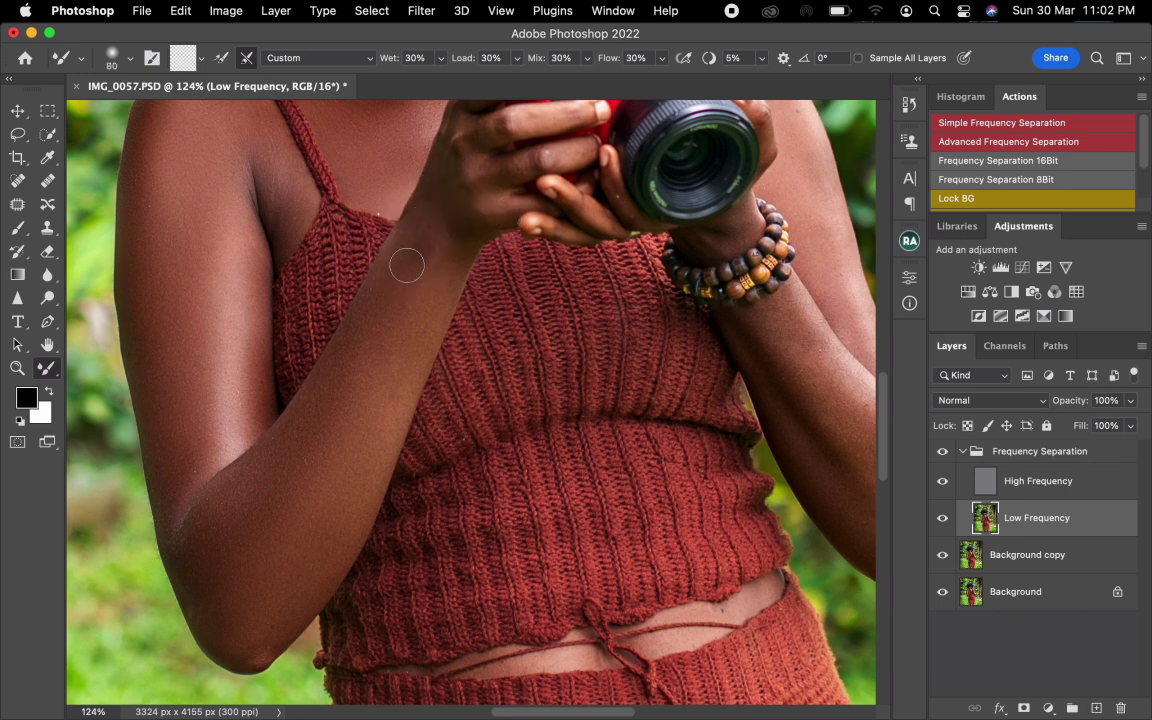
pyautogui.press(']')
pyautogui.moveTo(434, 232)
pyautogui.mouseDown()
pyautogui.moveTo(447, 231)
pyautogui.moveTo(442, 262)
pyautogui.mouseUp()
pyautogui.press(']')
pyautogui.press(']')
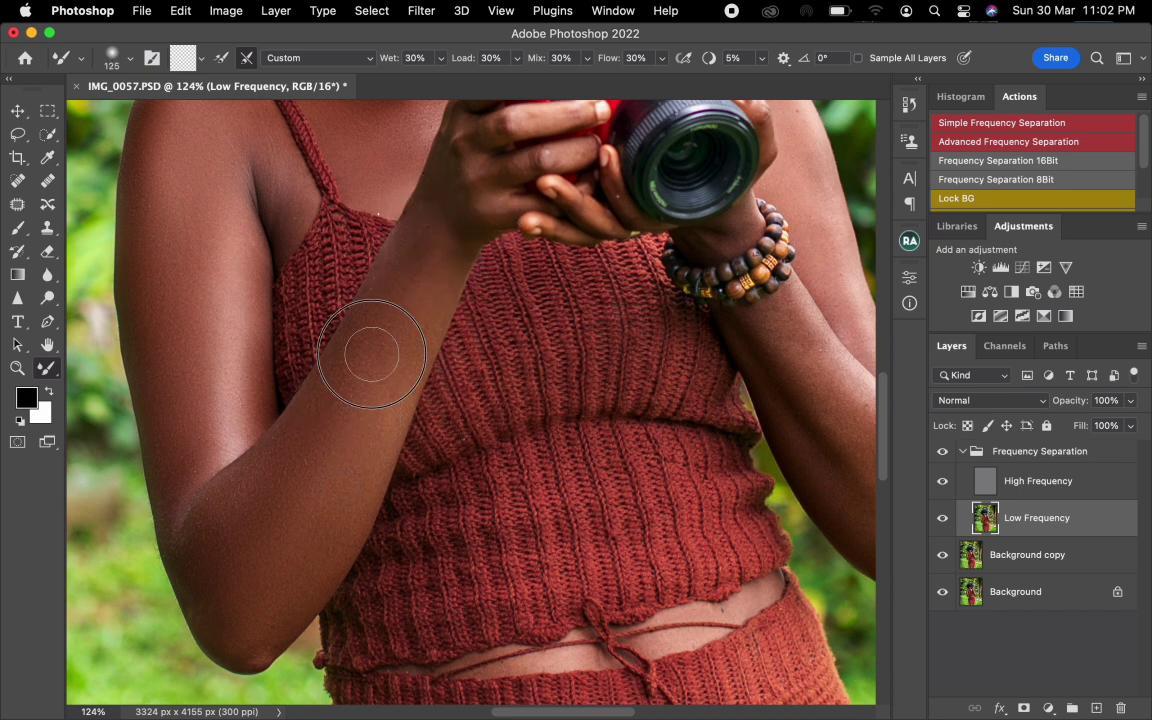
# Even out the remaining tones on the elbow and outer upper arm with the Mixer Brush at size 125.
pyautogui.moveTo(215, 592); pyautogui.dragTo(198, 517)
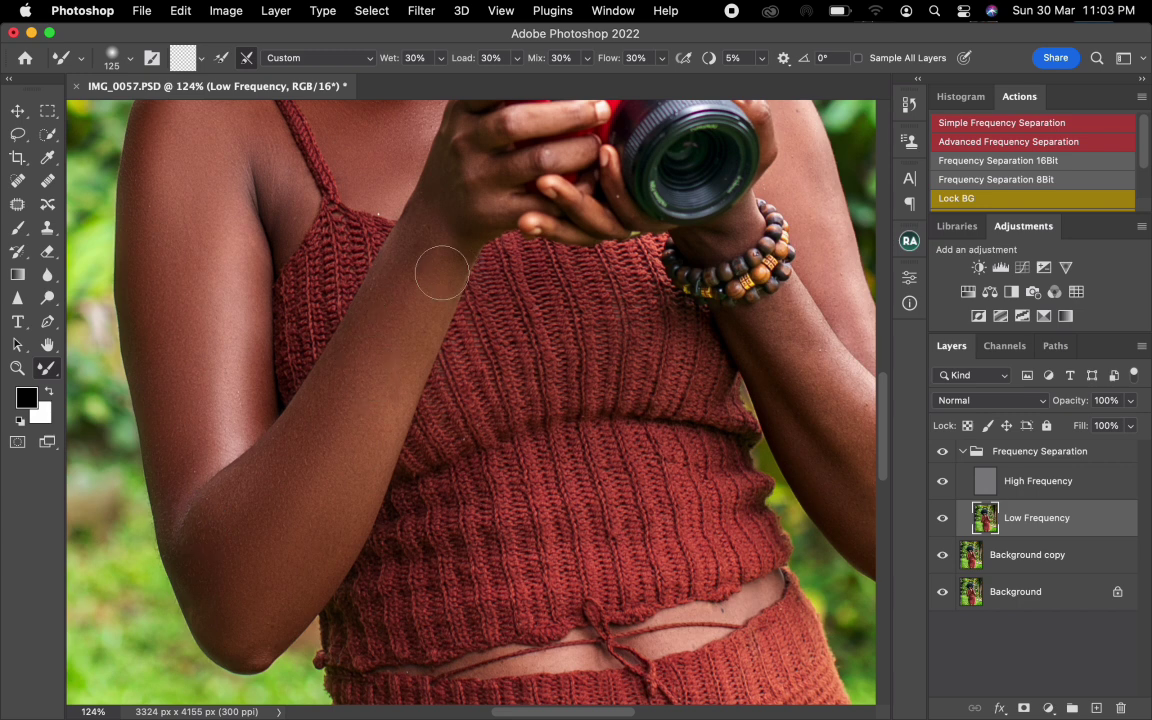
pyautogui.moveTo(155, 246)
pyautogui.mouseDown()
pyautogui.moveTo(149, 260)
pyautogui.moveTo(152, 237)
pyautogui.moveTo(157, 352)
pyautogui.moveTo(150, 335)
pyautogui.mouseUp()
pyautogui.moveTo(204, 247); pyautogui.dragTo(216, 270)
# Smooth the back of the hand and the fingers holding the camera with the Mixer Brush at sizes 45 to 70.
pyautogui.moveTo(434, 244); pyautogui.dragTo(275, 378)
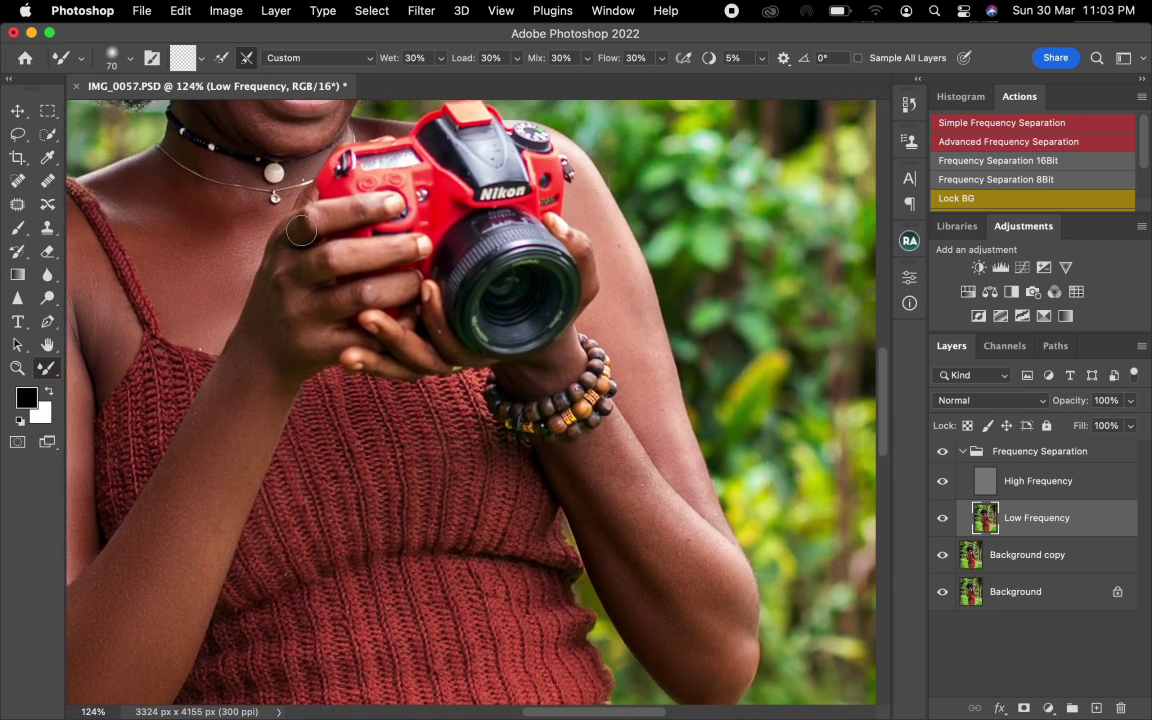
pyautogui.moveTo(382, 206); pyautogui.dragTo(349, 207)
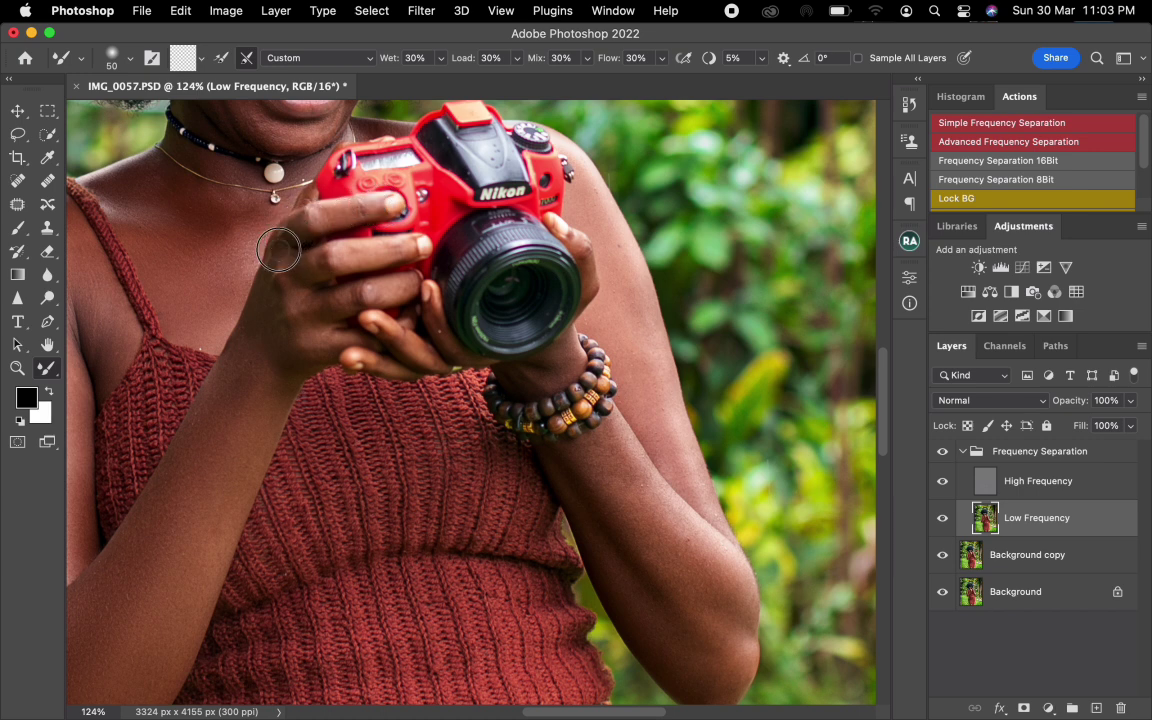
pyautogui.press(']')
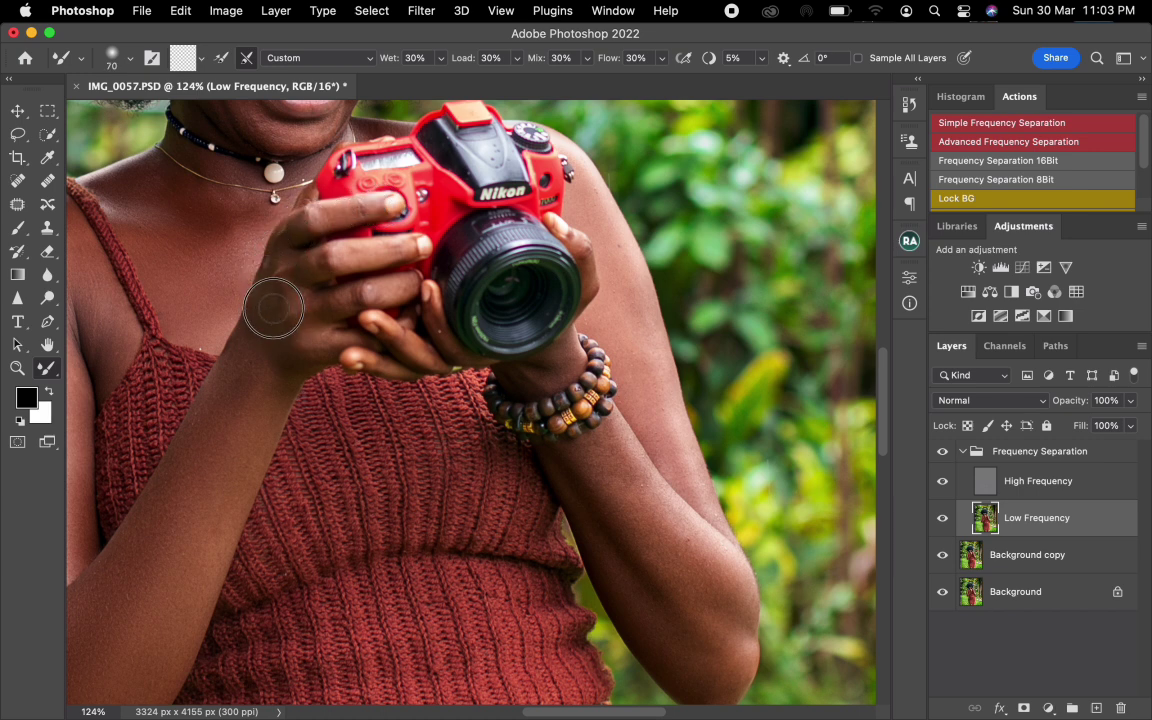
pyautogui.press(']')
pyautogui.moveTo(317, 340); pyautogui.dragTo(307, 349)
pyautogui.moveTo(294, 360)
pyautogui.mouseDown()
pyautogui.moveTo(276, 379)
pyautogui.moveTo(268, 351)
pyautogui.mouseUp()
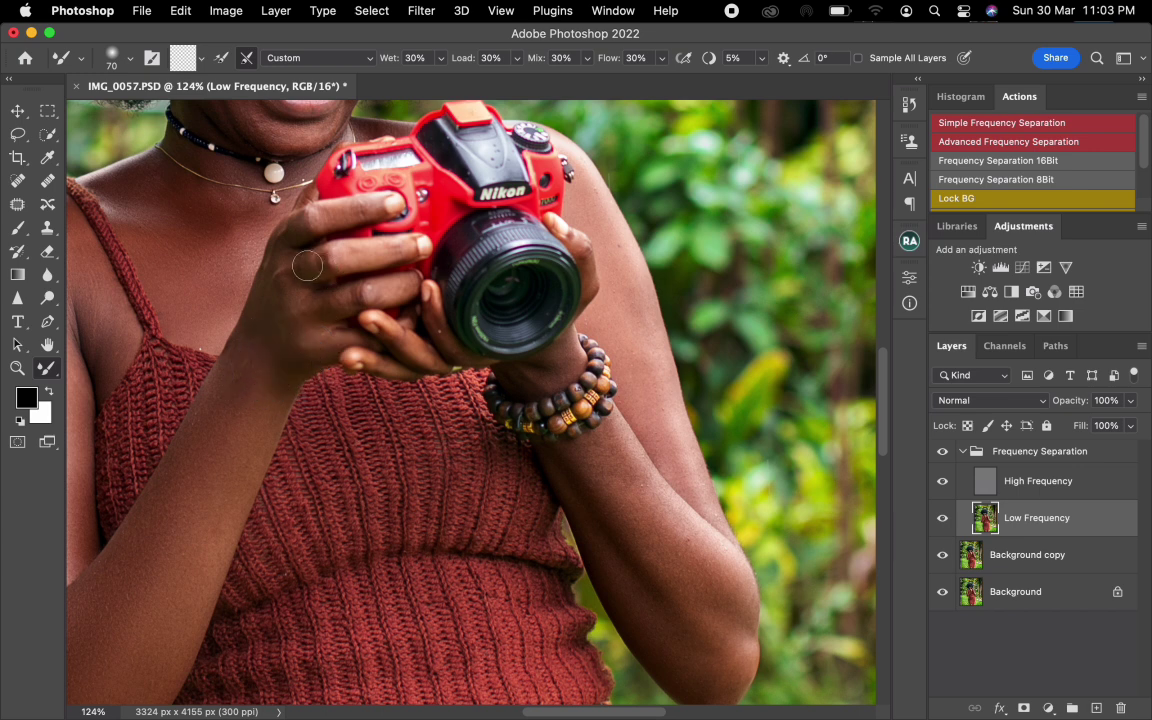
pyautogui.press(']')
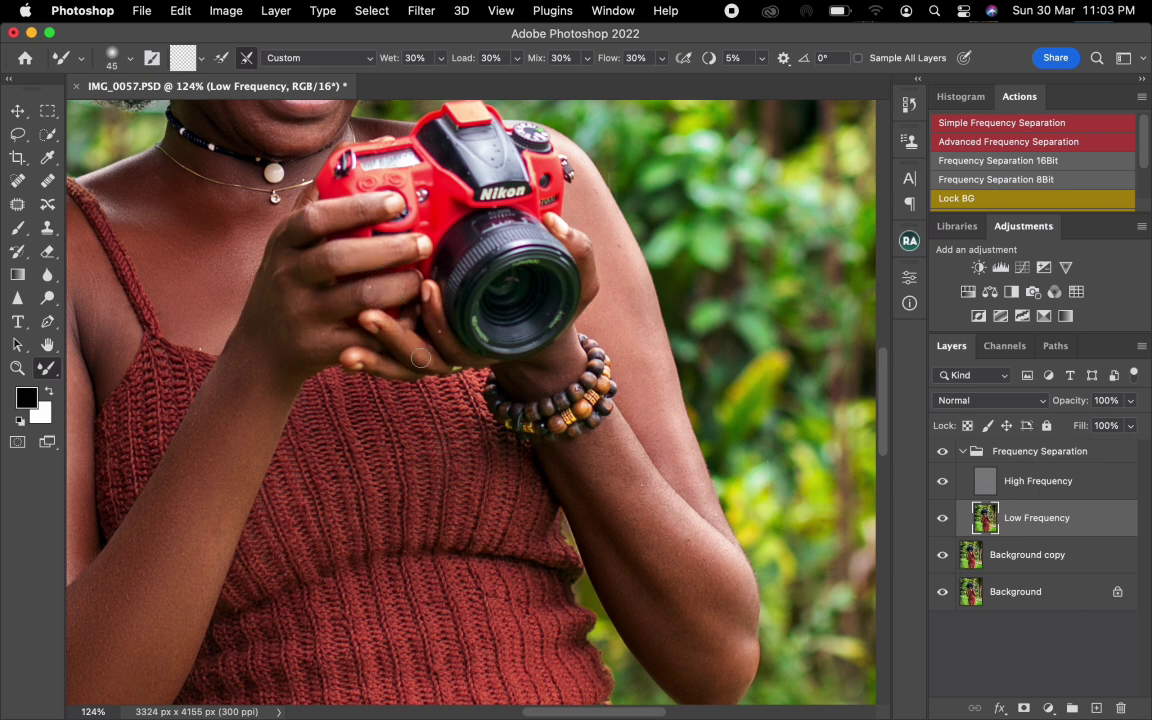
pyautogui.press('[')
pyautogui.press(']')
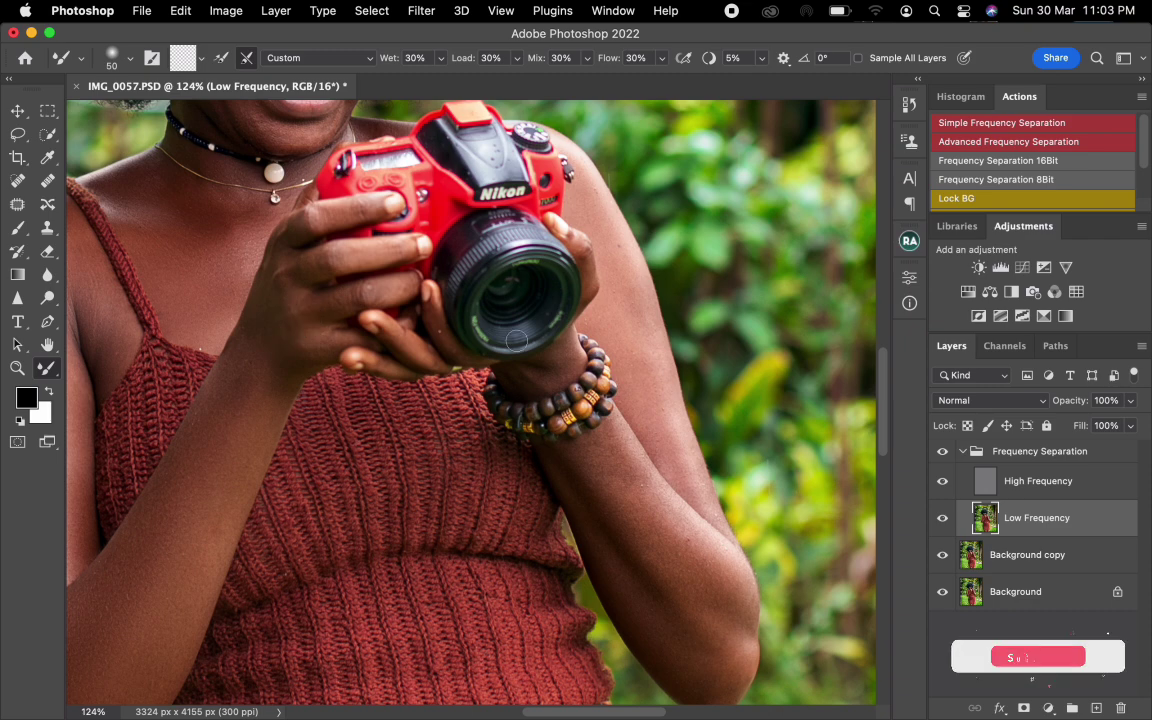
# Clone clean skin texture over the blemishes on the arm with the bracelets on the High Frequency layer with a size 20 Clone Stamp.
pyautogui.moveTo(459, 340); pyautogui.dragTo(301, 342)
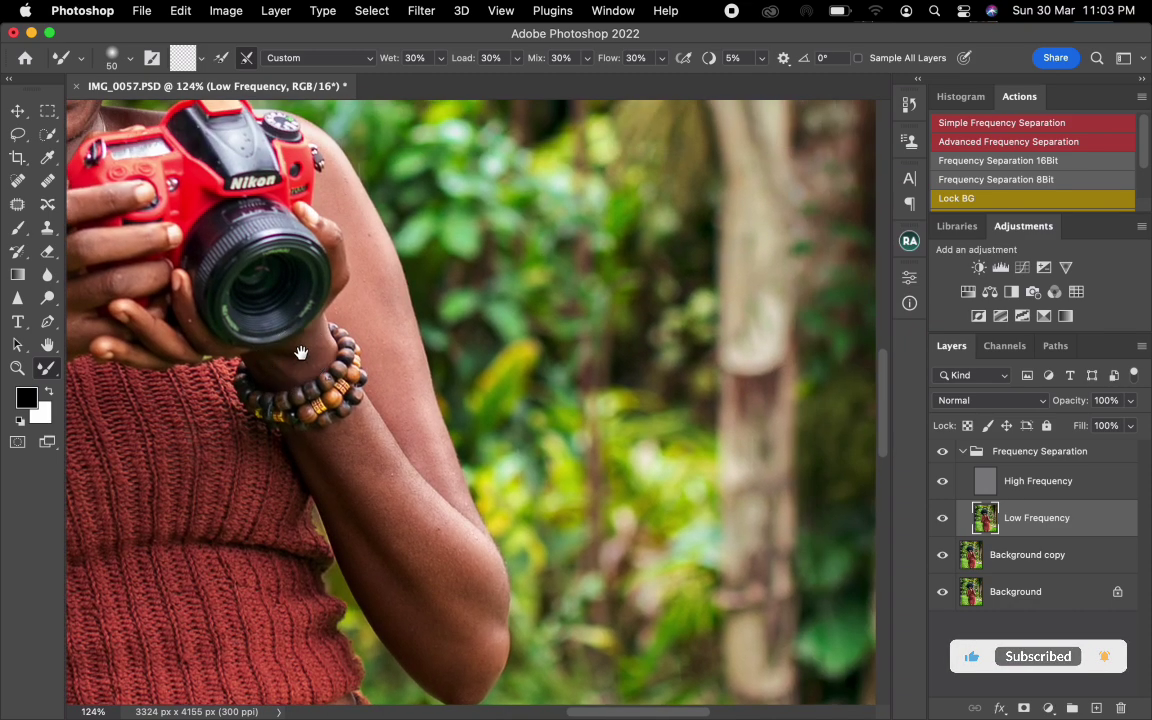
pyautogui.click(1040, 484)
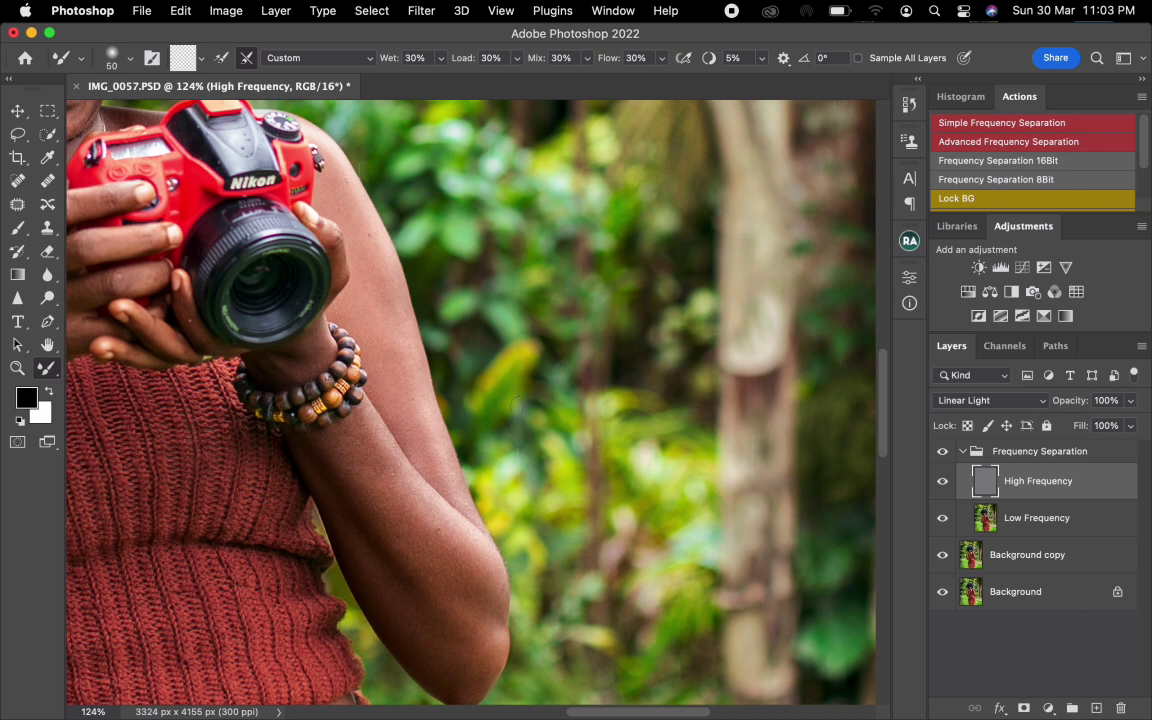
pyautogui.press('s')
pyautogui.press('s')
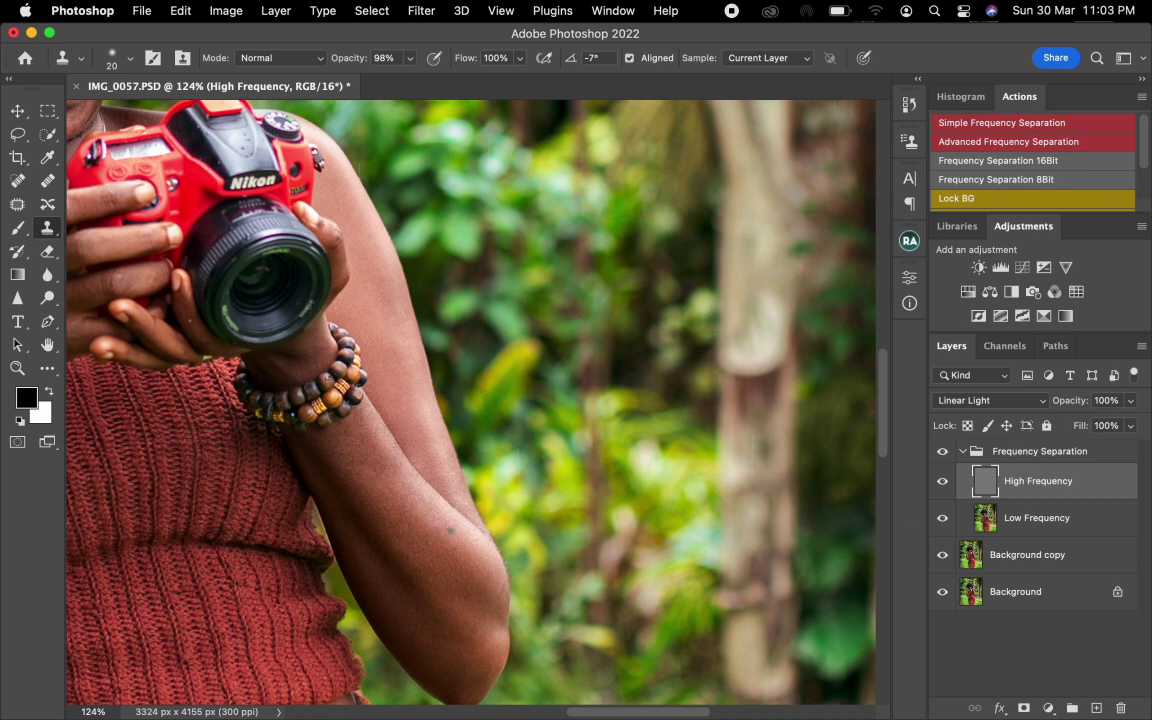
# Smooth the upper arm behind the bracelets on the Low Frequency layer with the Mixer Brush, starting at size 50.
pyautogui.click(1037, 527)
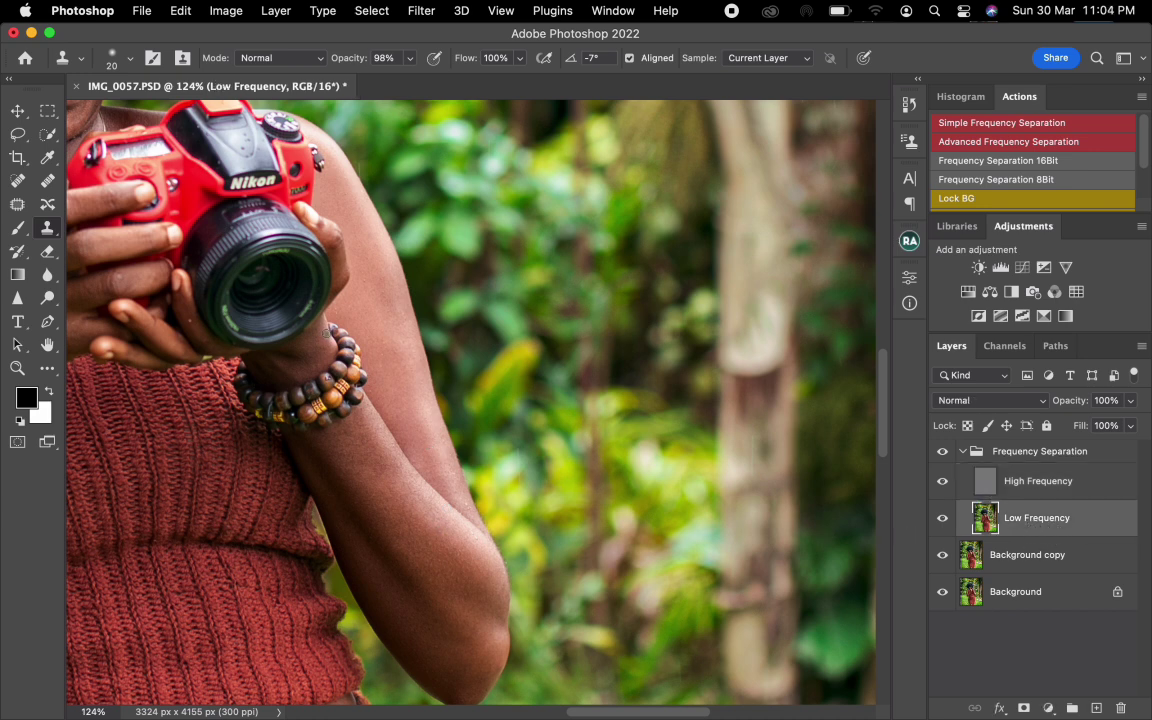
pyautogui.click(48, 369)
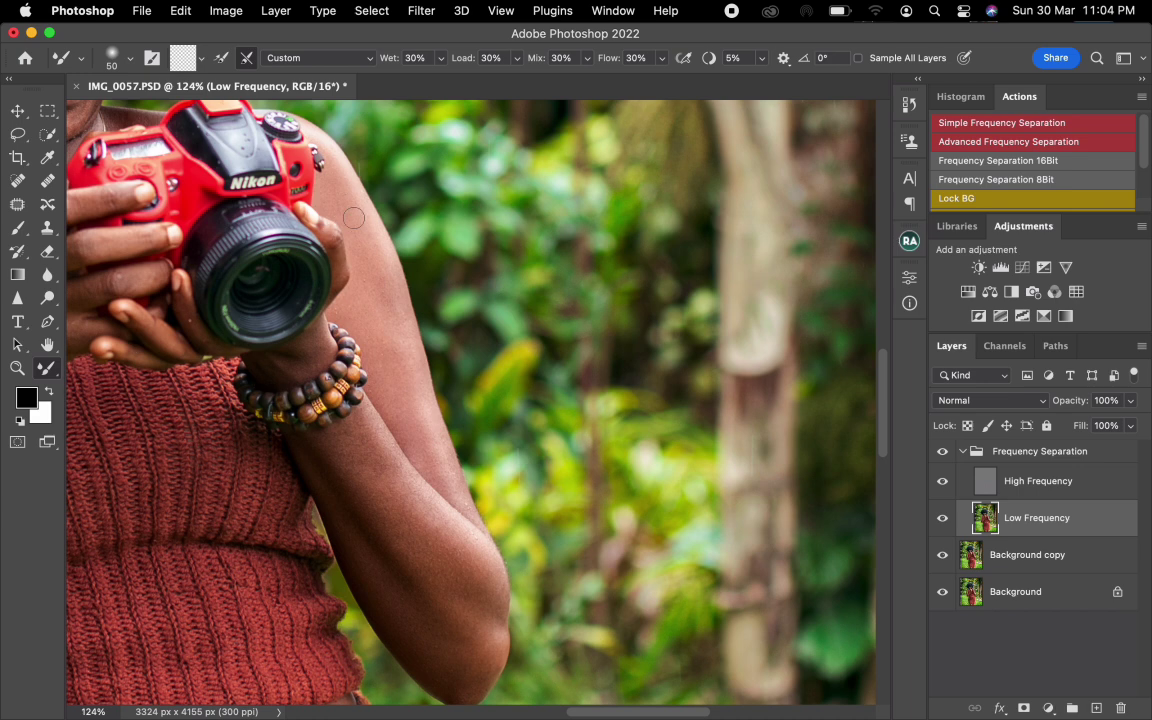
pyautogui.moveTo(337, 188)
pyautogui.mouseDown()
pyautogui.moveTo(329, 171)
pyautogui.moveTo(339, 181)
pyautogui.mouseUp()
pyautogui.moveTo(367, 262)
pyautogui.mouseDown()
pyautogui.moveTo(403, 399)
pyautogui.moveTo(400, 358)
pyautogui.moveTo(406, 414)
pyautogui.mouseUp()
pyautogui.press(']')
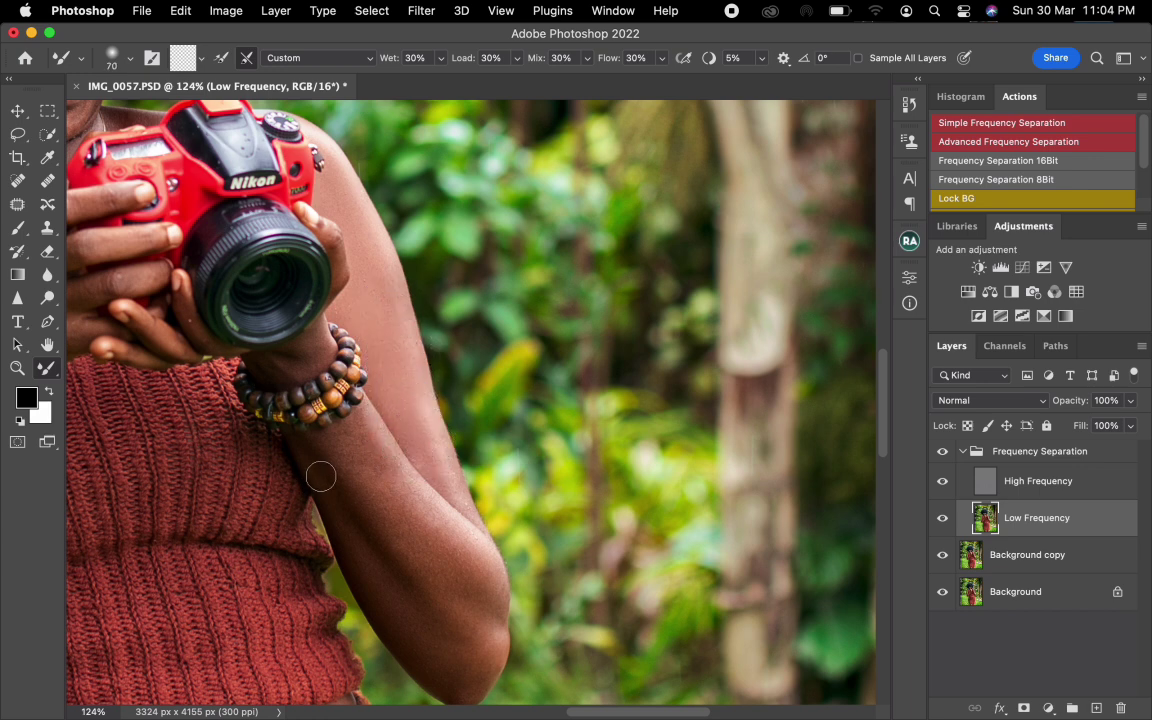
# Smooth the forearm, elbow and wrist of the braceleted arm with the Mixer Brush at sizes 70 to 150.
pyautogui.moveTo(321, 476)
pyautogui.mouseDown()
pyautogui.moveTo(338, 503)
pyautogui.moveTo(326, 475)
pyautogui.moveTo(372, 542)
pyautogui.moveTo(366, 566)
pyautogui.moveTo(363, 490)
pyautogui.moveTo(346, 452)
pyautogui.moveTo(382, 491)
pyautogui.moveTo(350, 428)
pyautogui.mouseUp()
pyautogui.press(']')
pyautogui.press(']')
pyautogui.press(']')
pyautogui.press(']')
pyautogui.moveTo(365, 471)
pyautogui.mouseDown()
pyautogui.moveTo(417, 570)
pyautogui.moveTo(399, 566)
pyautogui.moveTo(376, 520)
pyautogui.moveTo(371, 536)
pyautogui.moveTo(414, 621)
pyautogui.moveTo(408, 607)
pyautogui.moveTo(427, 608)
pyautogui.moveTo(464, 655)
pyautogui.moveTo(466, 615)
pyautogui.moveTo(470, 648)
pyautogui.moveTo(402, 522)
pyautogui.mouseUp()
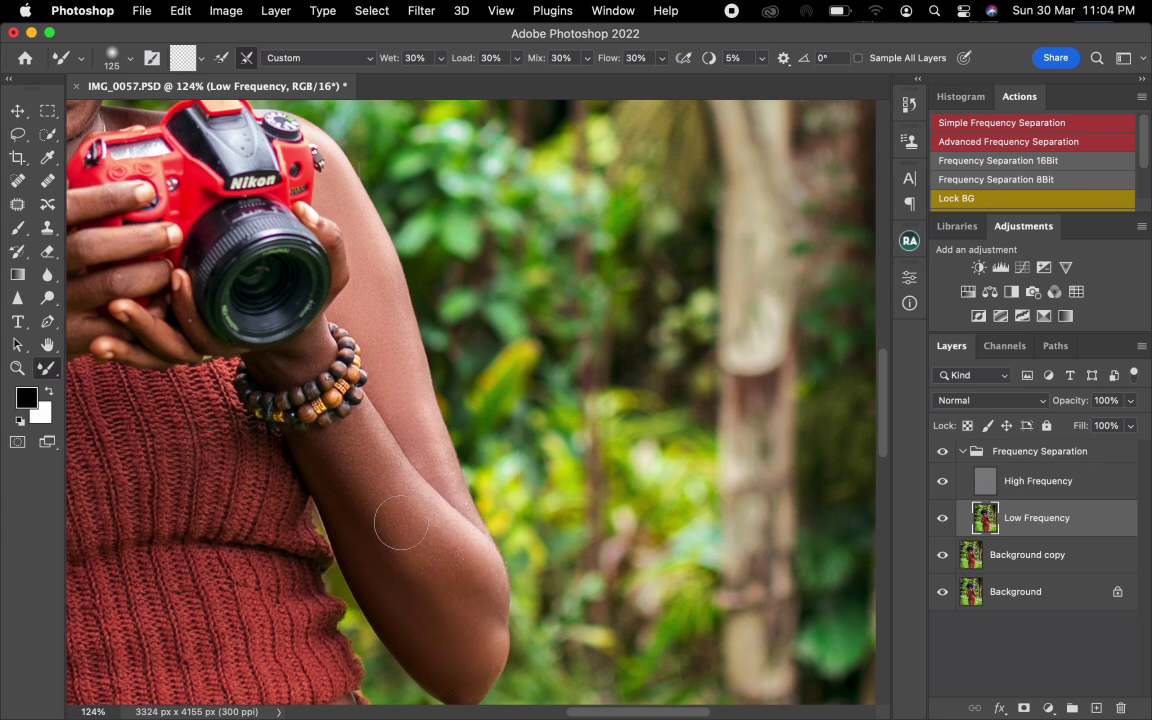
pyautogui.press(']')
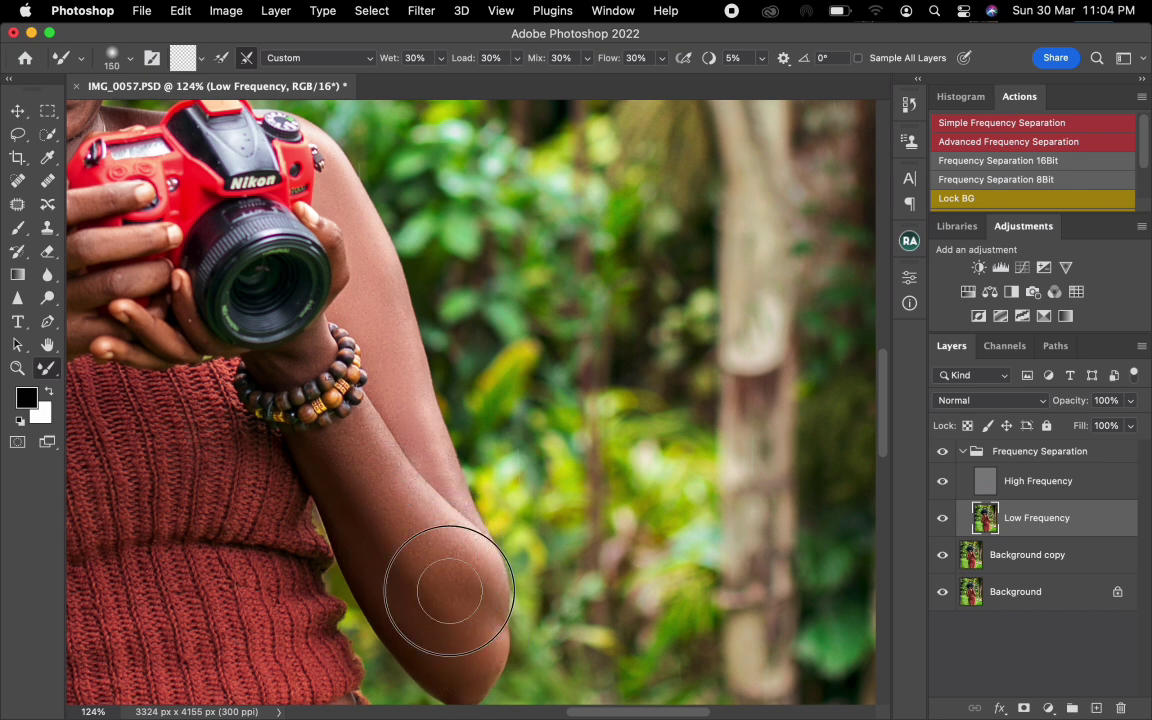
pyautogui.moveTo(449, 590)
pyautogui.mouseDown()
pyautogui.moveTo(462, 623)
pyautogui.moveTo(409, 559)
pyautogui.moveTo(366, 464)
pyautogui.moveTo(377, 531)
pyautogui.moveTo(400, 566)
pyautogui.mouseUp()
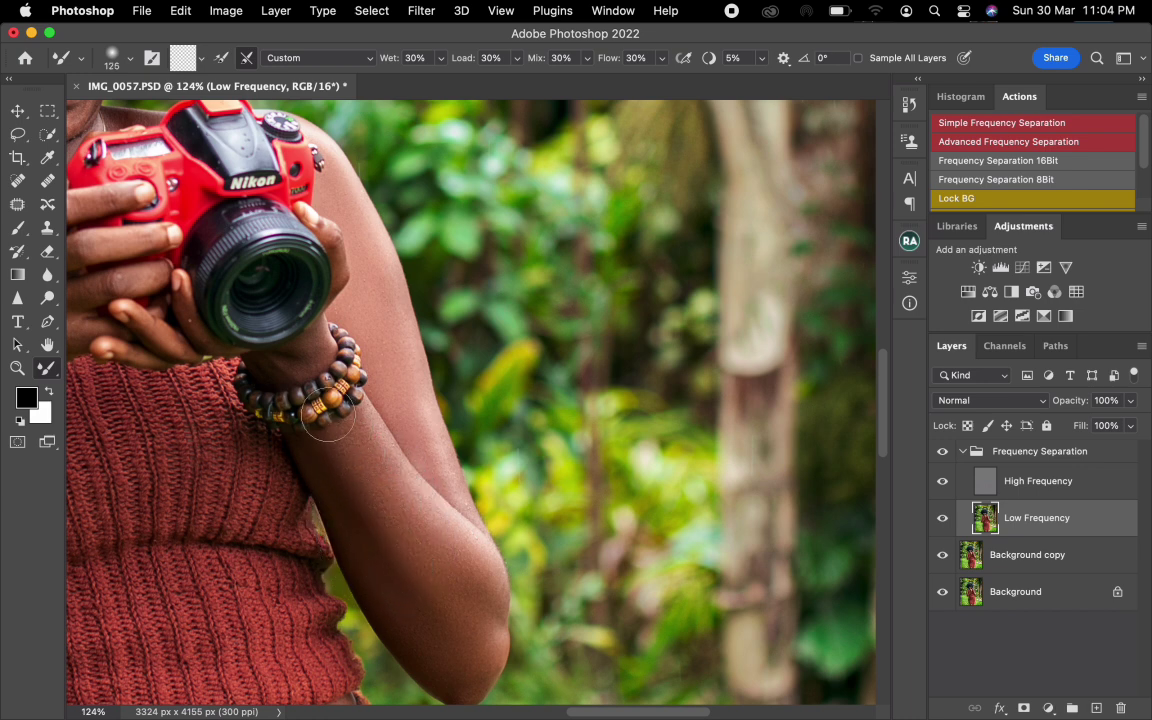
pyautogui.moveTo(284, 367)
pyautogui.mouseDown()
pyautogui.moveTo(270, 361)
pyautogui.moveTo(301, 353)
pyautogui.moveTo(271, 366)
pyautogui.moveTo(281, 373)
pyautogui.mouseUp()
# Smooth the exposed waist skin between the top and the skirt with the Mixer Brush, reducing it to size 40.
pyautogui.press(']')
pyautogui.press(']')
pyautogui.moveTo(270, 458); pyautogui.dragTo(326, 261)
pyautogui.moveTo(433, 142); pyautogui.dragTo(436, 140)
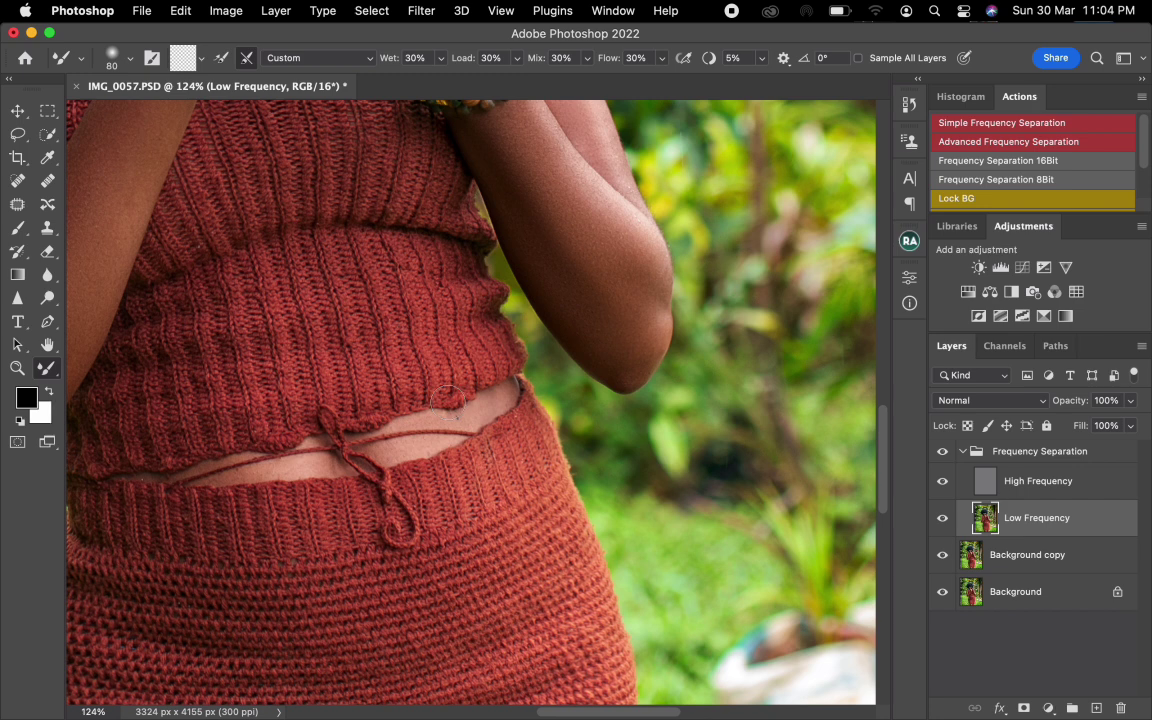
pyautogui.press('[')
pyautogui.press('[')
pyautogui.press('[')
pyautogui.press('[')
pyautogui.press('[')
pyautogui.press(']')
pyautogui.moveTo(266, 477); pyautogui.dragTo(236, 475)
# Smooth the skin of the thigh below the skirt's ruffled hem with the Mixer Brush enlarged to size 150.
pyautogui.scroll(-10, 383, 309)
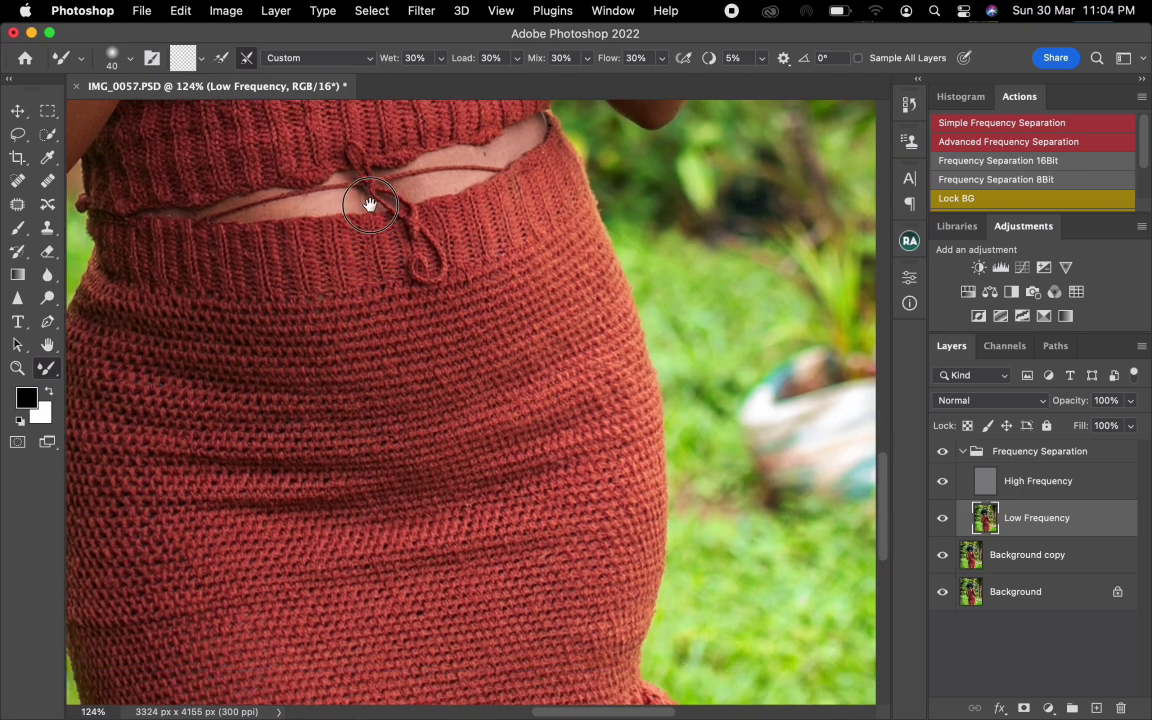
pyautogui.scroll(-5, 381, 278)
pyautogui.press(']')
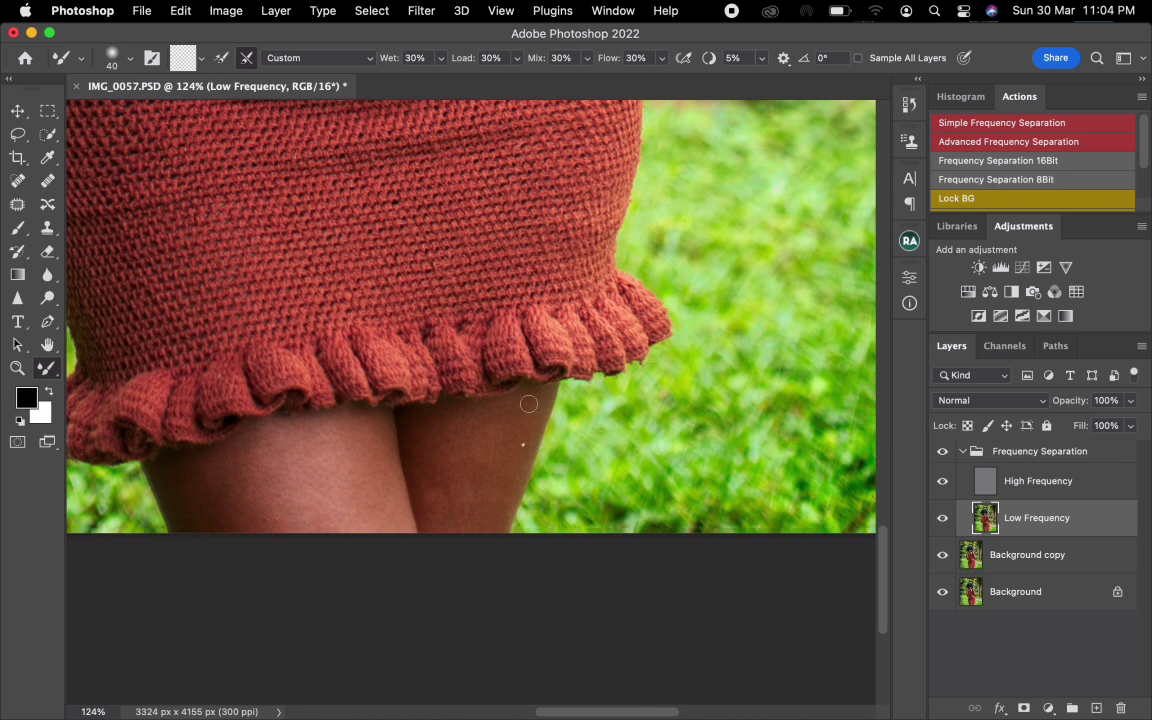
pyautogui.press(']')
pyautogui.press(']')
pyautogui.press(']')
pyautogui.press(']')
pyautogui.press(']')
pyautogui.press(']')
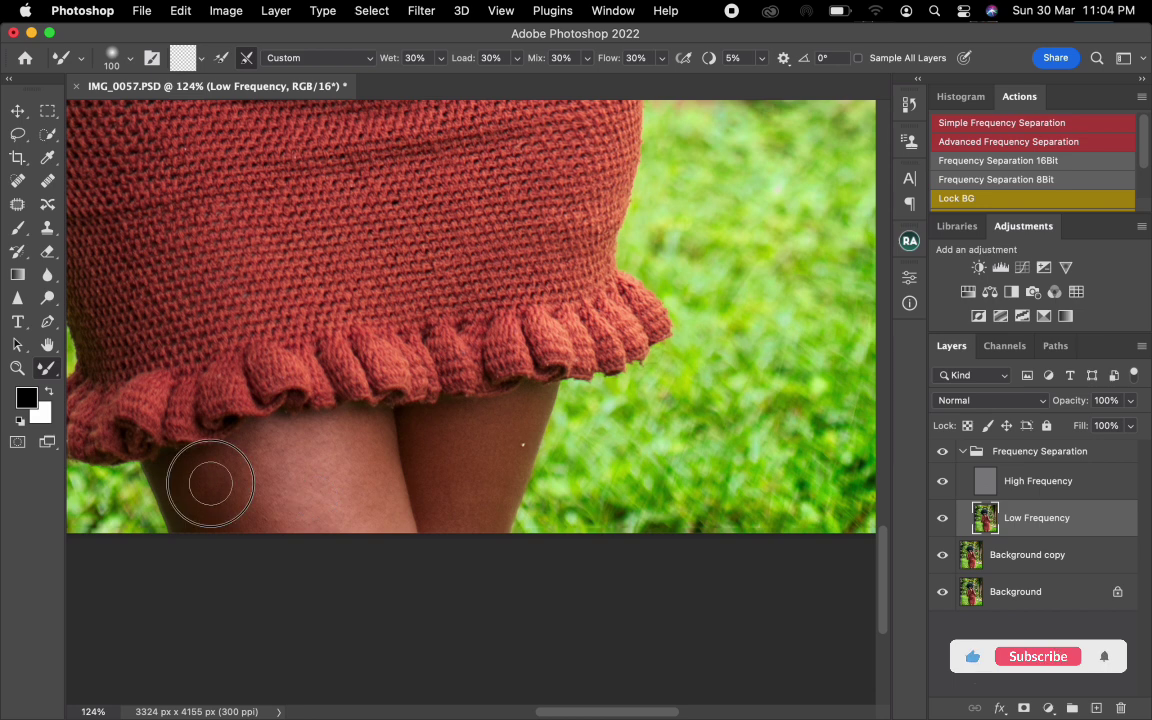
pyautogui.press(']')
pyautogui.press(']')
pyautogui.press(']')
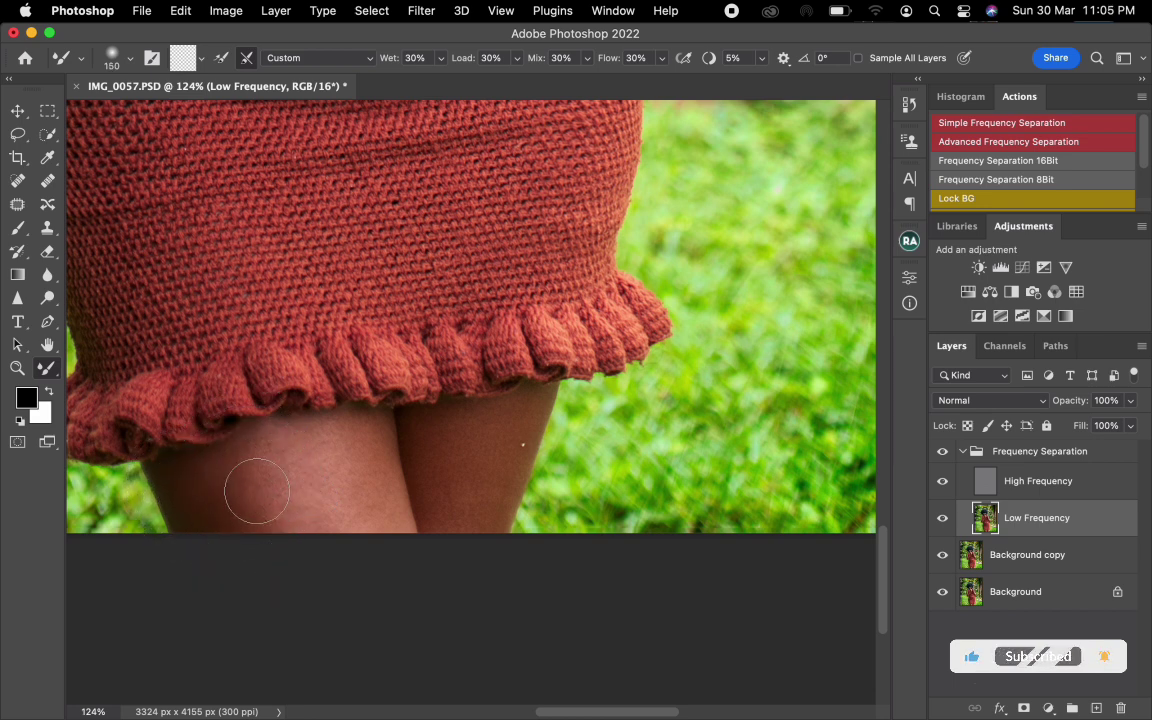
pyautogui.moveTo(279, 525)
pyautogui.mouseDown()
pyautogui.moveTo(329, 467)
pyautogui.moveTo(347, 481)
pyautogui.moveTo(265, 489)
pyautogui.moveTo(248, 446)
pyautogui.mouseUp()
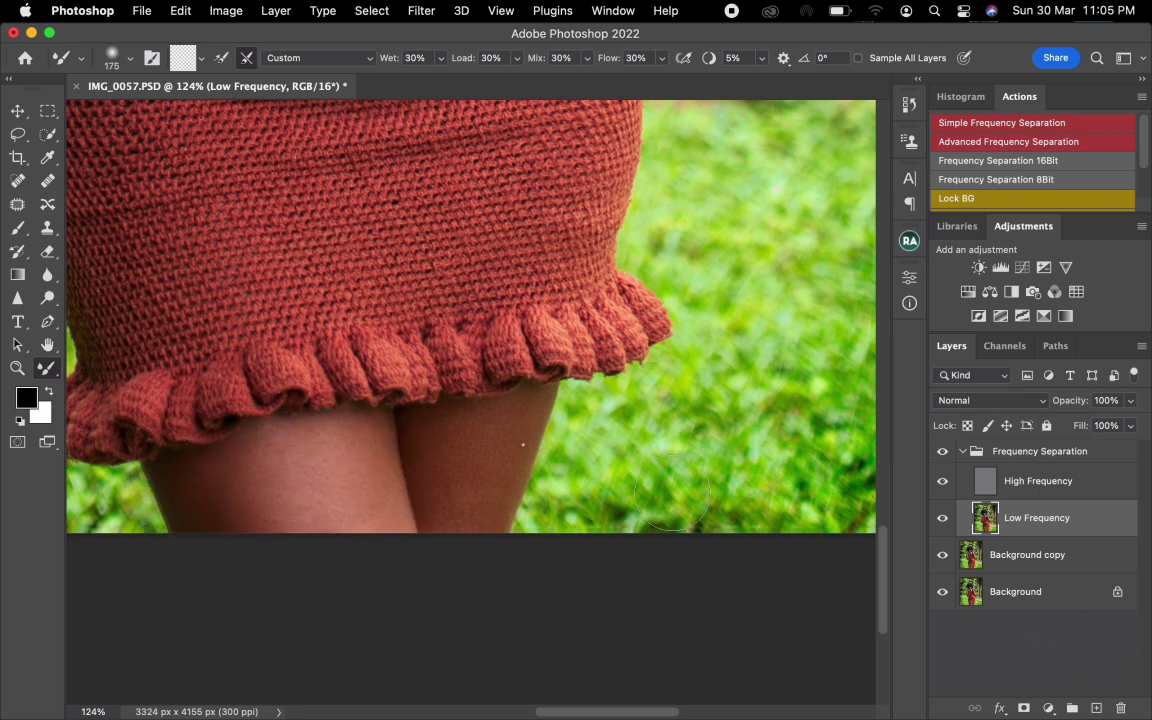
# Remove the white speck on the other thigh on the High Frequency layer with a size 20 Clone Stamp.
pyautogui.click(990, 480)
pyautogui.press('s')
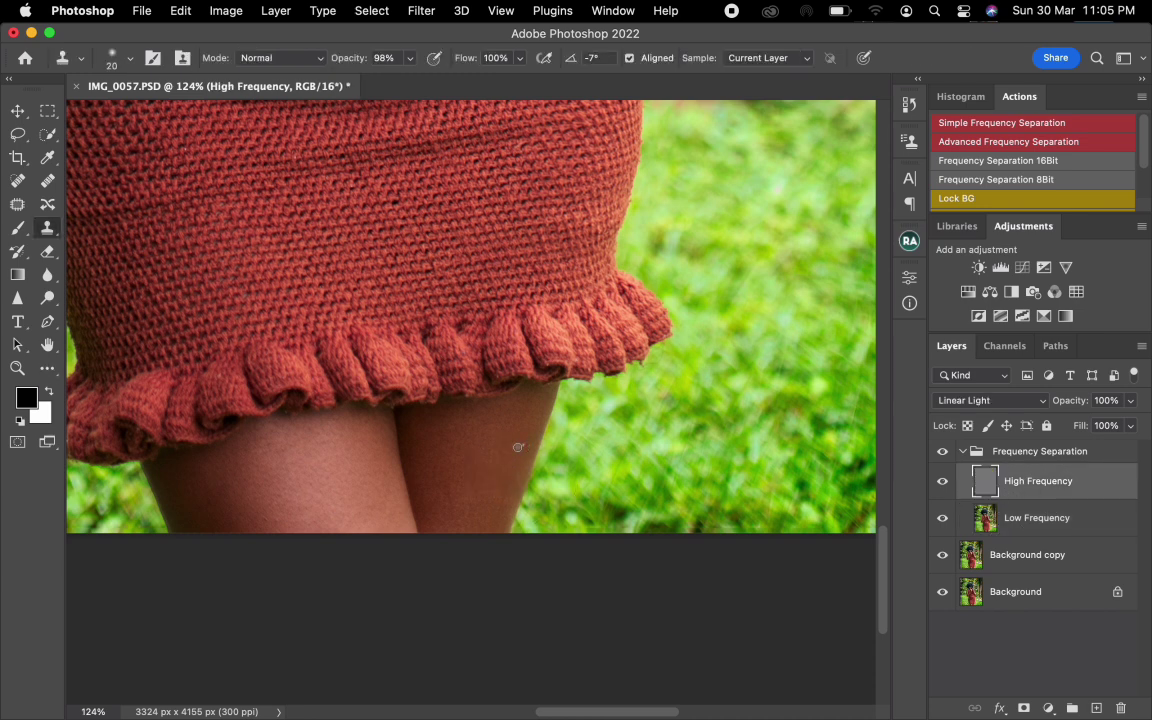
pyautogui.click(490, 473)
# Smooth the skin of the thighs on the Low Frequency layer with the Mixer Brush at about size 100 to 125.
pyautogui.click(1042, 526)
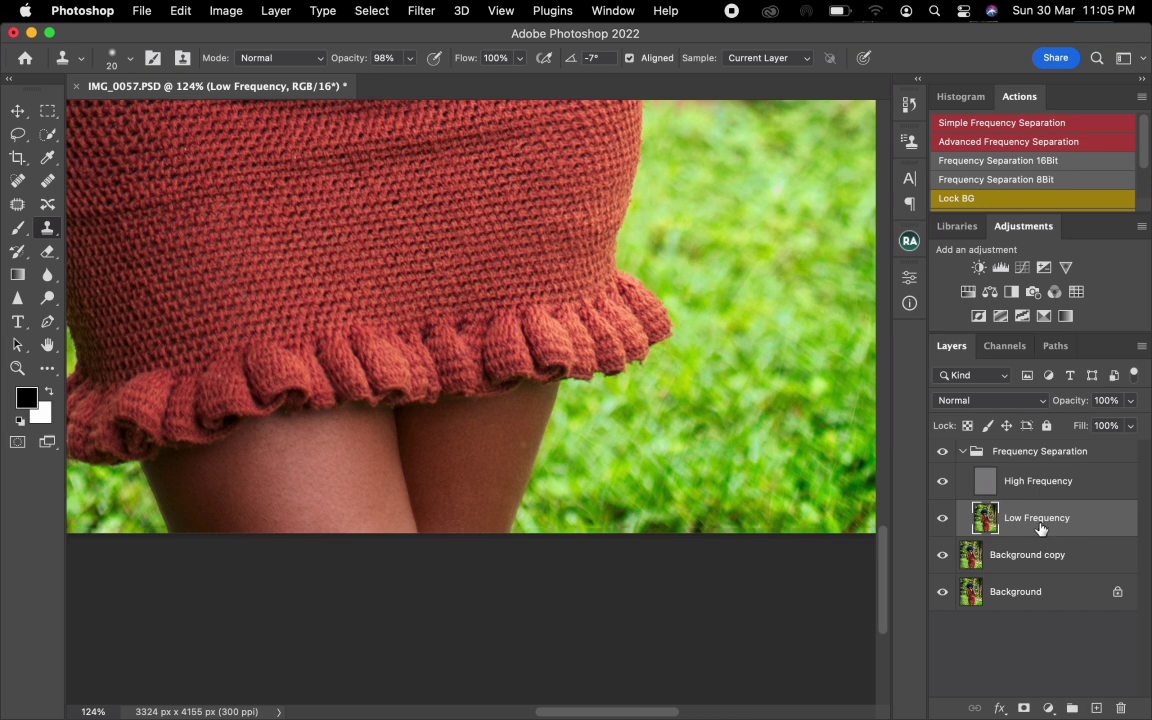
pyautogui.click(46, 369)
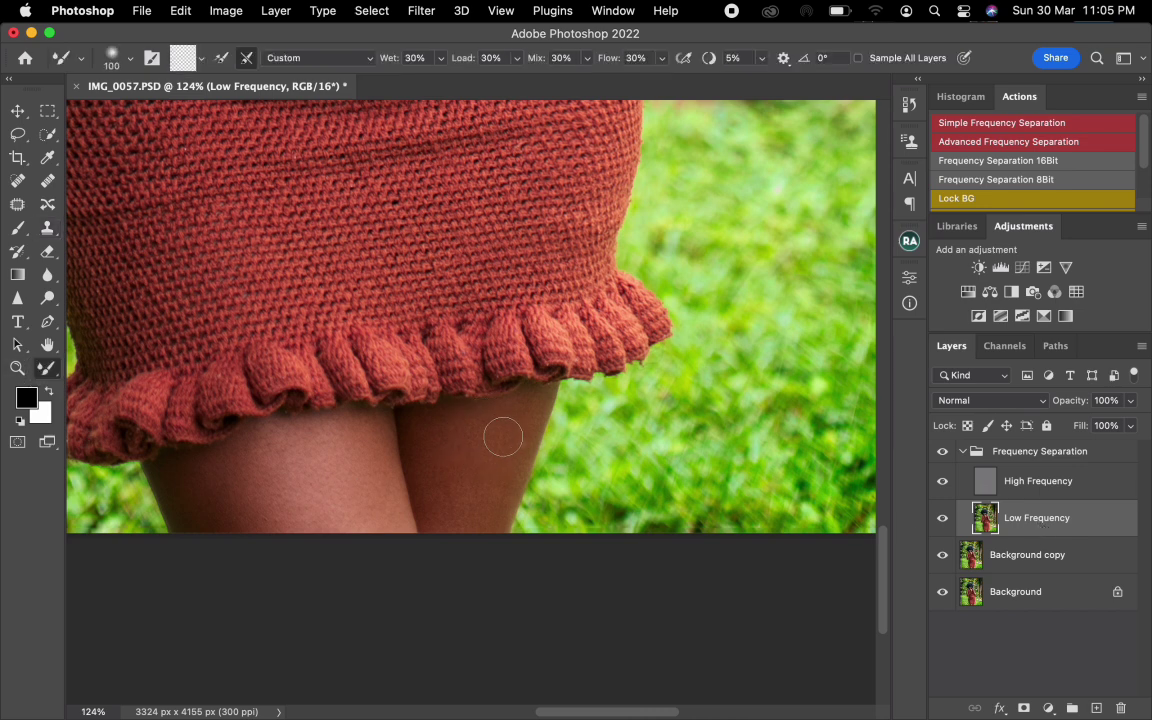
pyautogui.press('[')
pyautogui.press('[')
pyautogui.press(']')
pyautogui.press(']')
pyautogui.press(']')
pyautogui.press(']')
pyautogui.press(']')
pyautogui.press(']')
pyautogui.press(']')
pyautogui.press('[')
pyautogui.press('[')
pyautogui.press('[')
pyautogui.press('[')
# Compare the whole photo before and after retouching by hiding and showing the Frequency Separation group.
pyautogui.press('super+0')
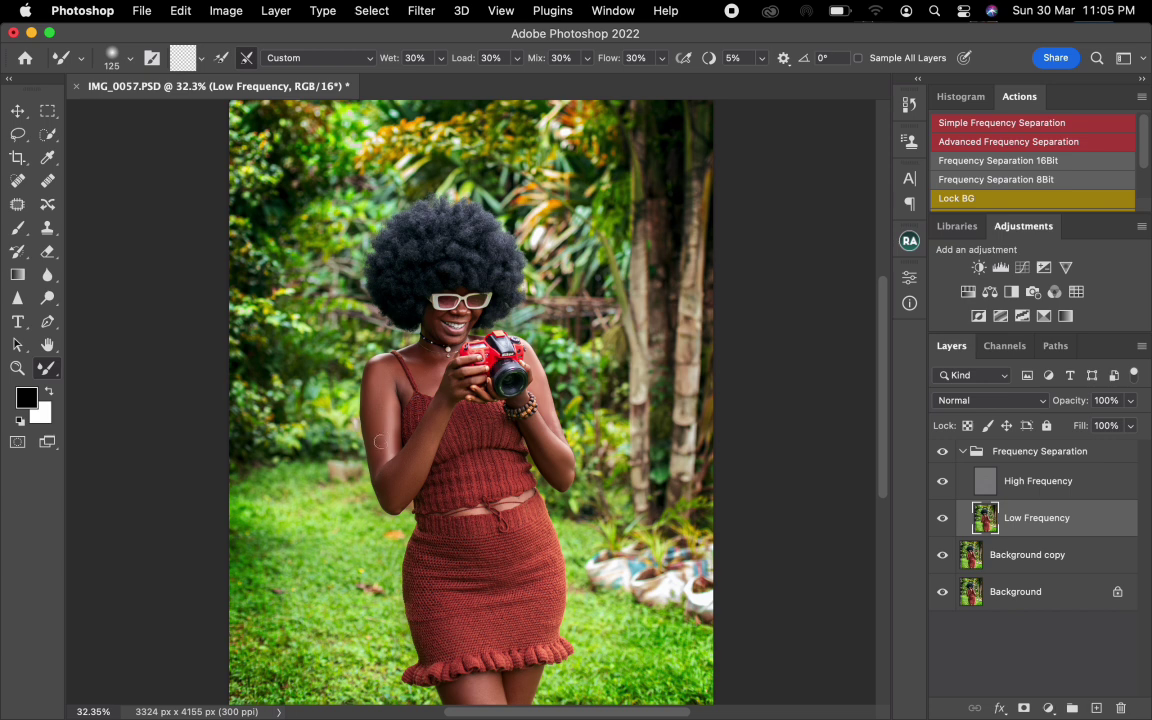
pyautogui.click(943, 454)
pyautogui.click(943, 454)
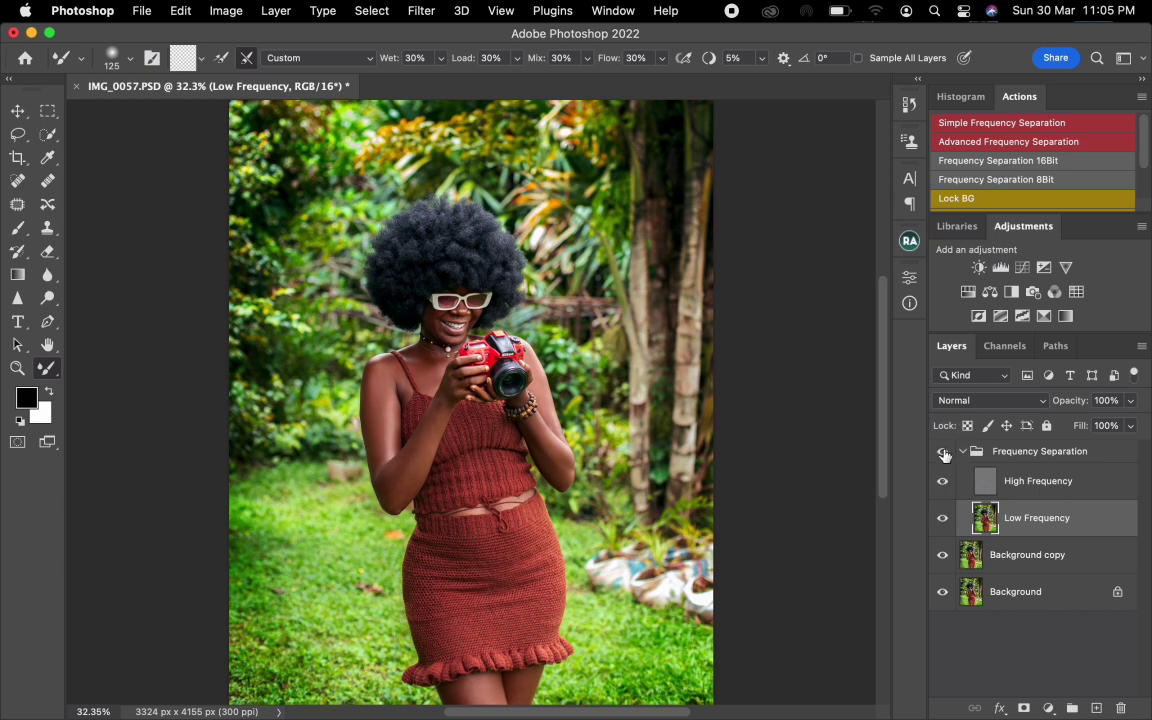